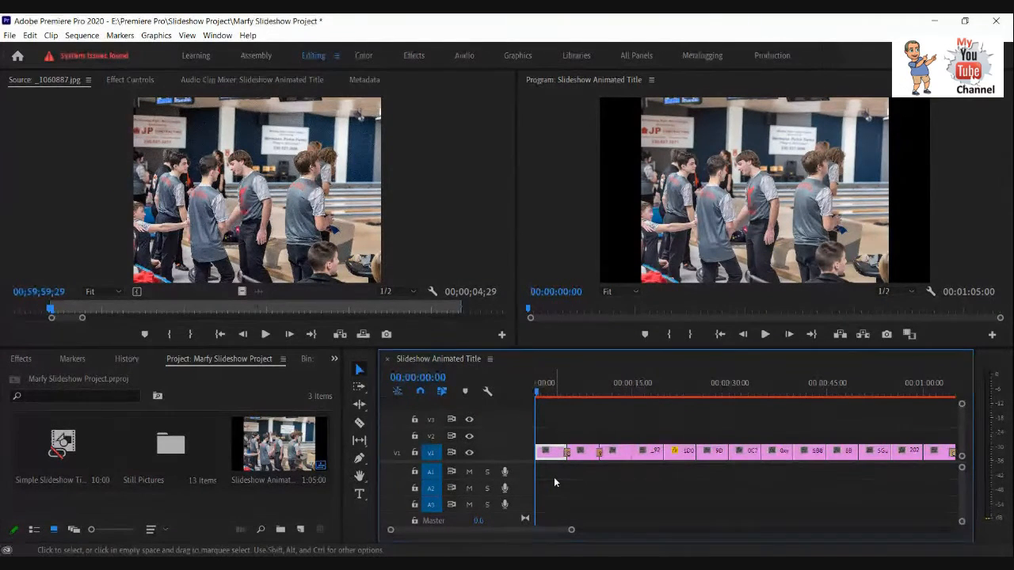
# Expand the V1 track to display clip thumbnails and show the effect settings of the first clip, _1060887.jpg.
pyautogui.doubleClick(510, 457)
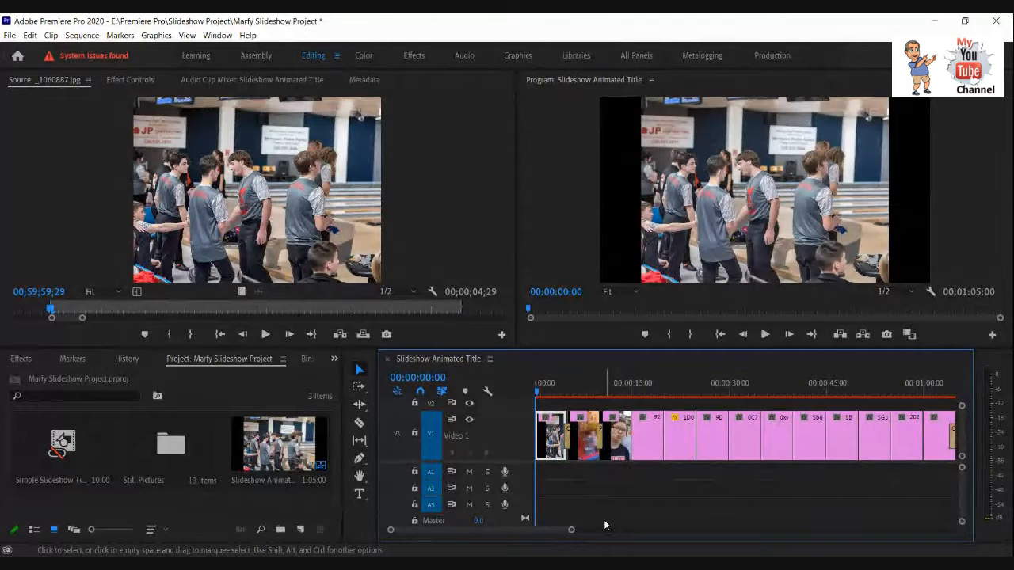
pyautogui.click(130, 80)
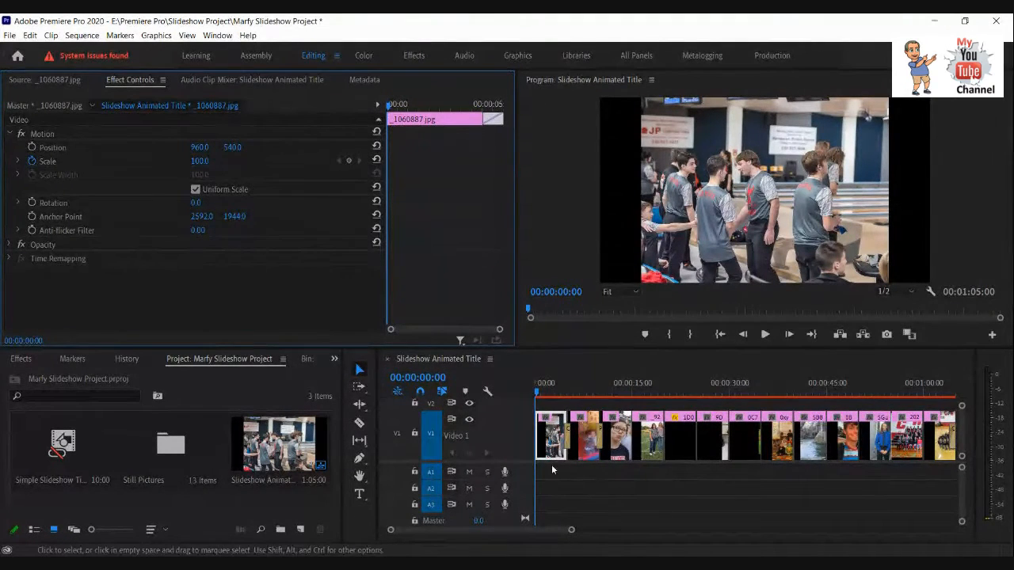
# Scrub through _1060887.jpg into its end transition and compare its motion settings with those of the second clip.
pyautogui.click(397, 105)
pyautogui.moveTo(398, 105); pyautogui.dragTo(415, 104)
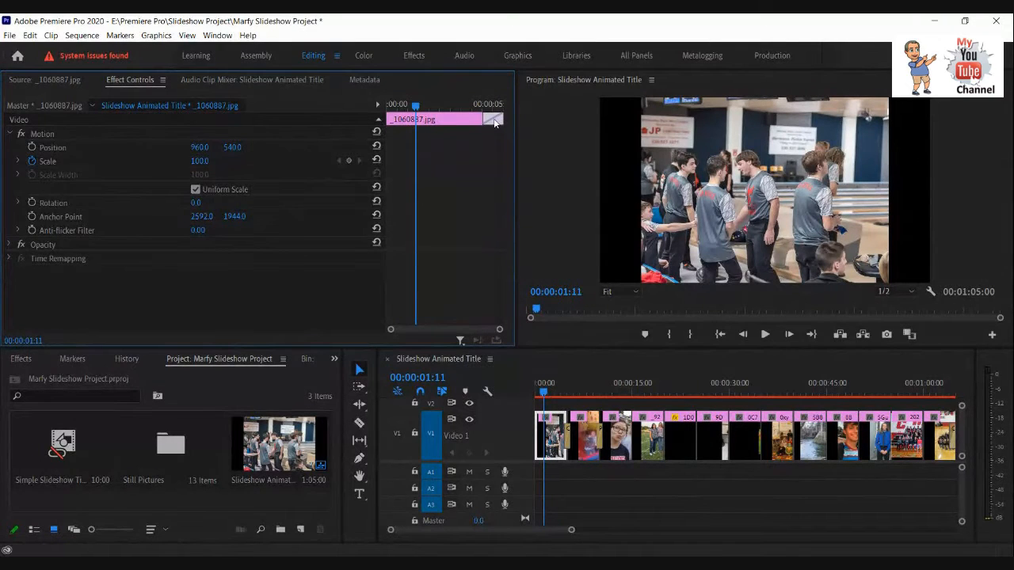
pyautogui.moveTo(416, 110); pyautogui.dragTo(479, 111)
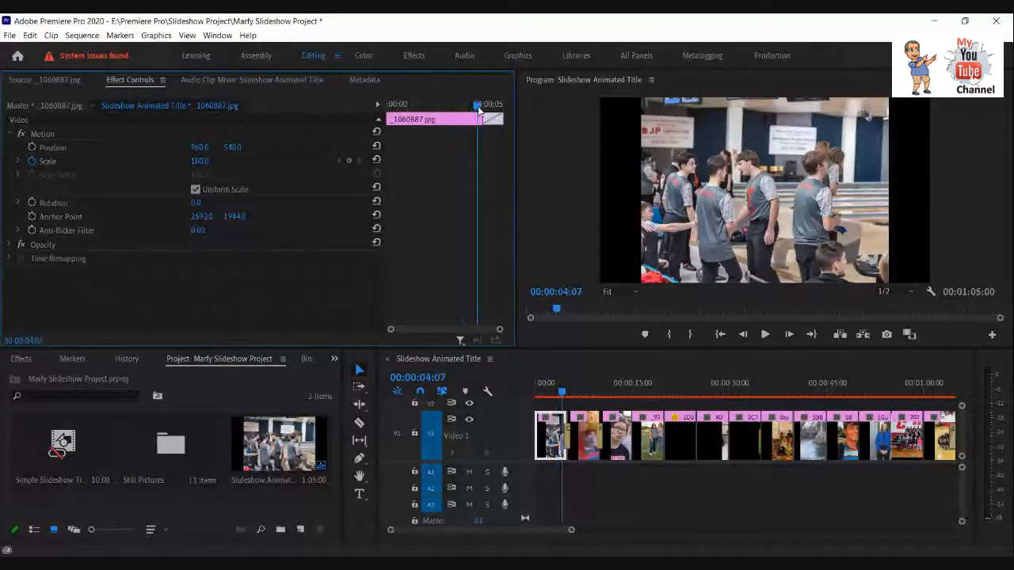
pyautogui.moveTo(479, 110); pyautogui.dragTo(456, 112)
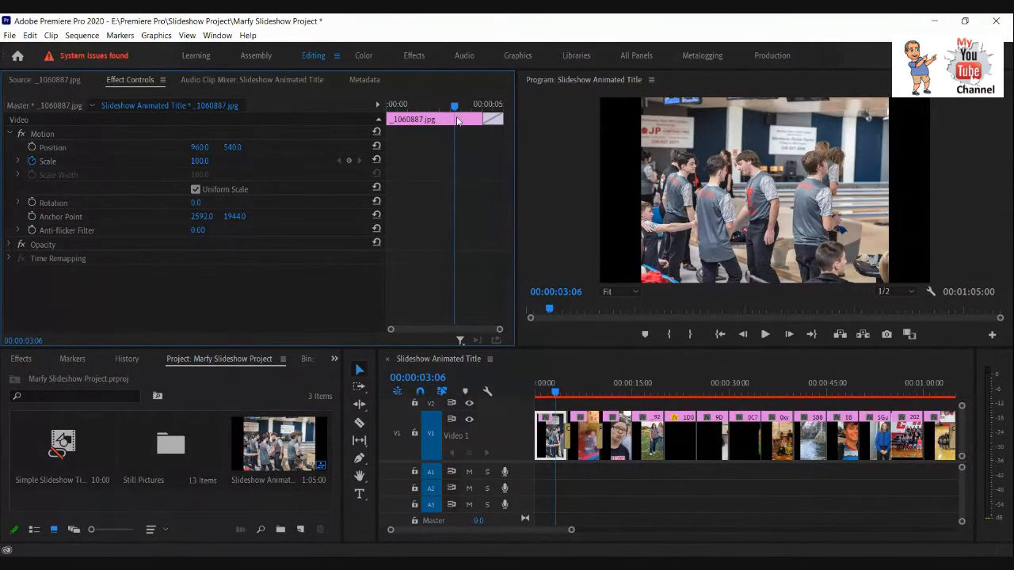
pyautogui.moveTo(457, 111); pyautogui.dragTo(495, 119)
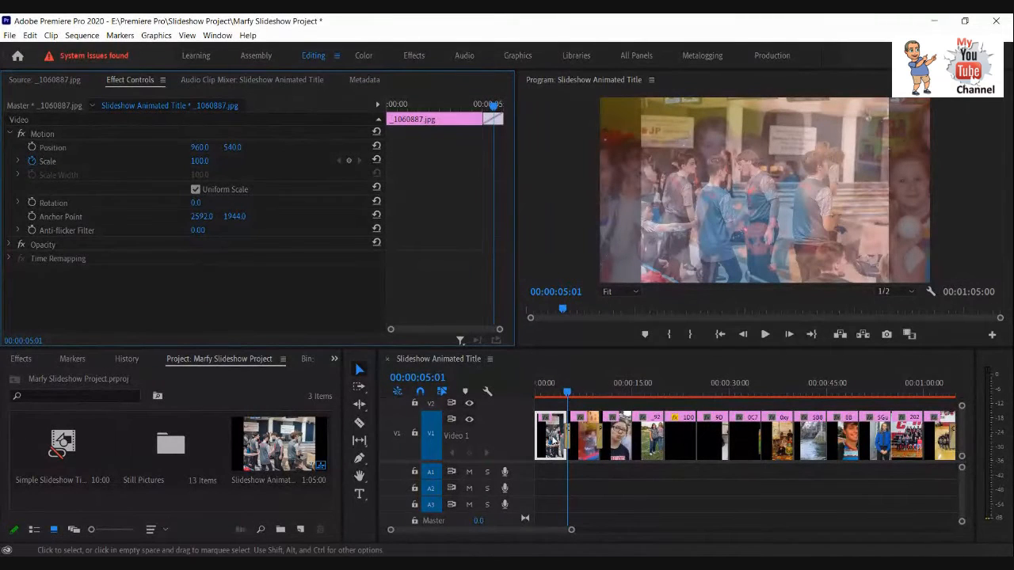
pyautogui.click(586, 443)
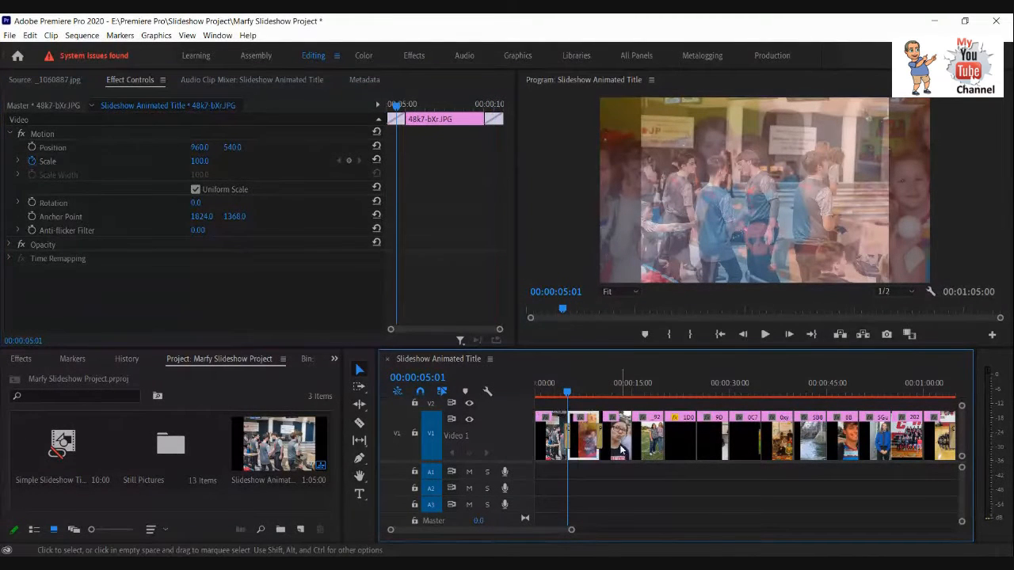
pyautogui.click(552, 440)
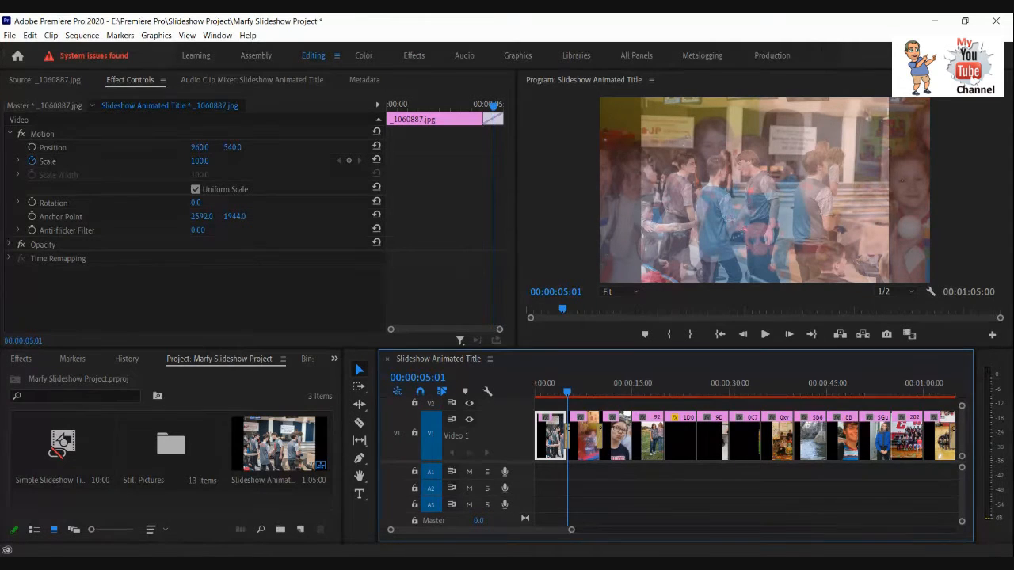
# Step frame by frame around the cut between the first two clips, stopping at 00:00:04:29.
pyautogui.moveTo(571, 531); pyautogui.dragTo(518, 541)
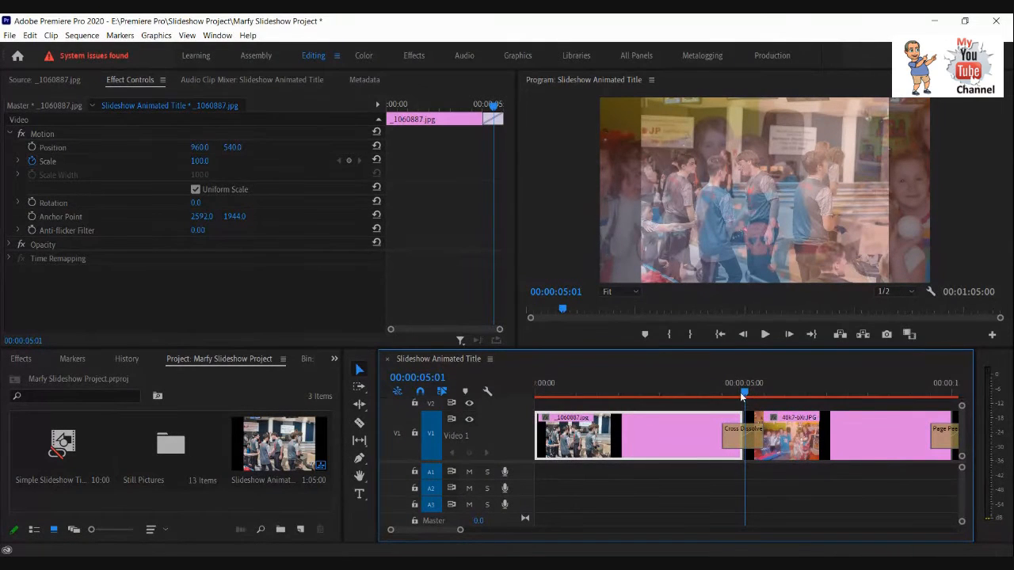
pyautogui.moveTo(741, 392); pyautogui.dragTo(740, 394)
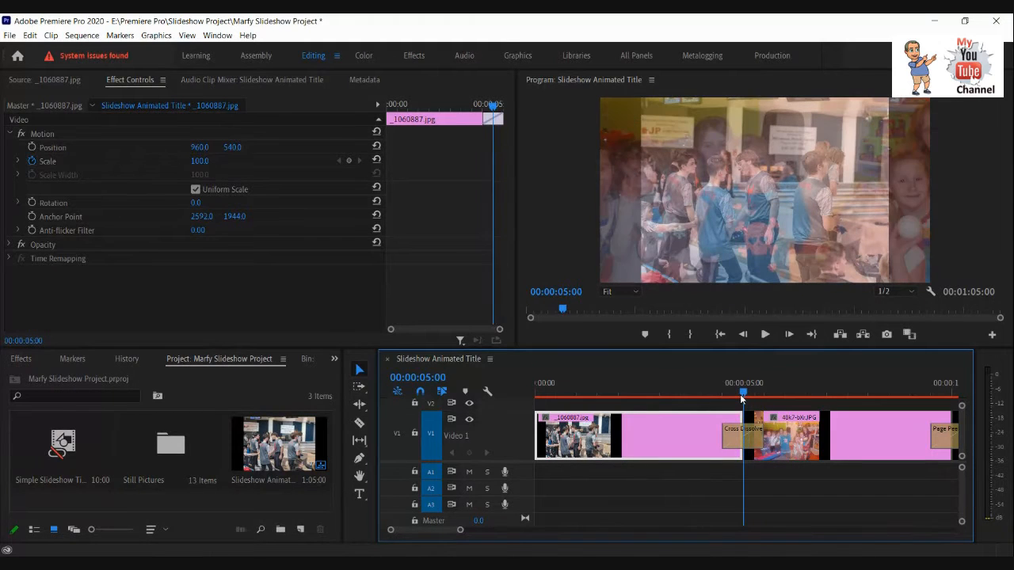
pyautogui.click(743, 335)
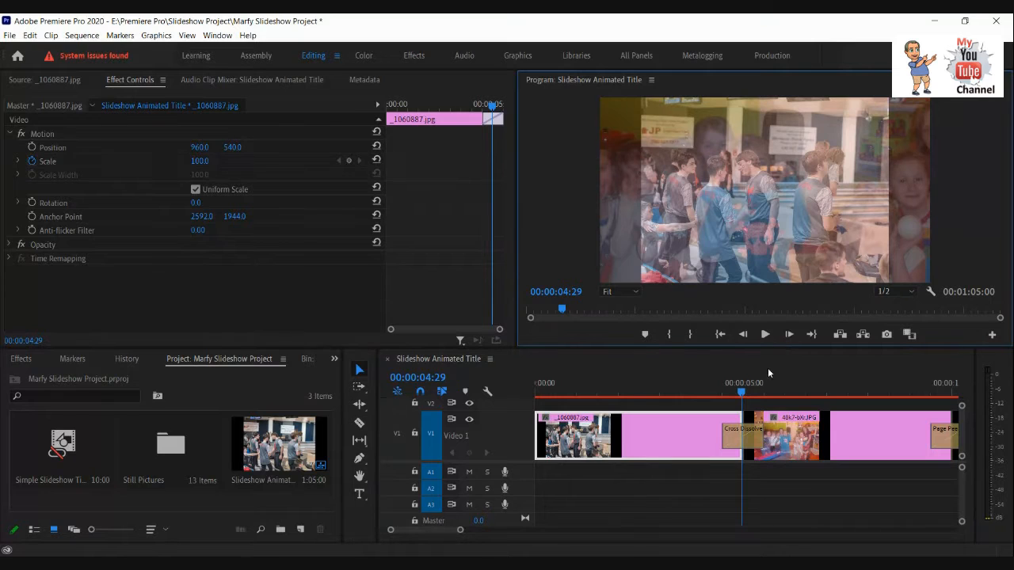
pyautogui.click(744, 336)
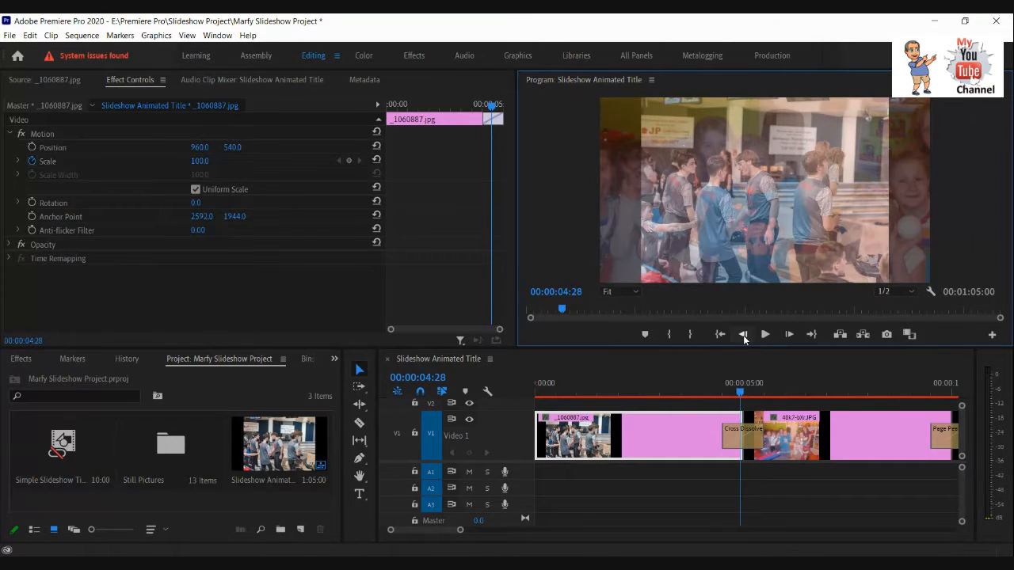
pyautogui.click(743, 337)
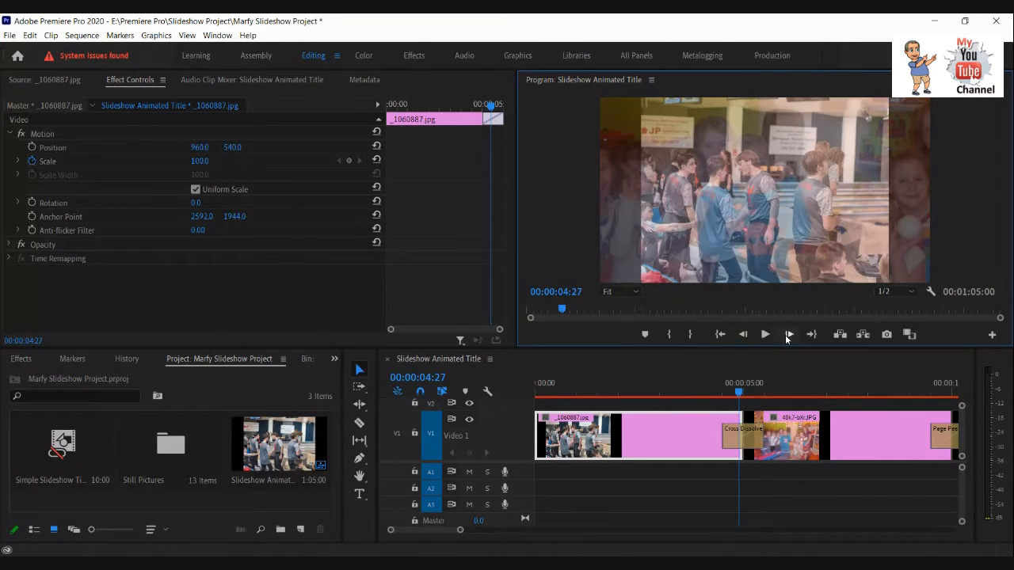
pyautogui.click(788, 335)
pyautogui.click(788, 335)
pyautogui.click(694, 437)
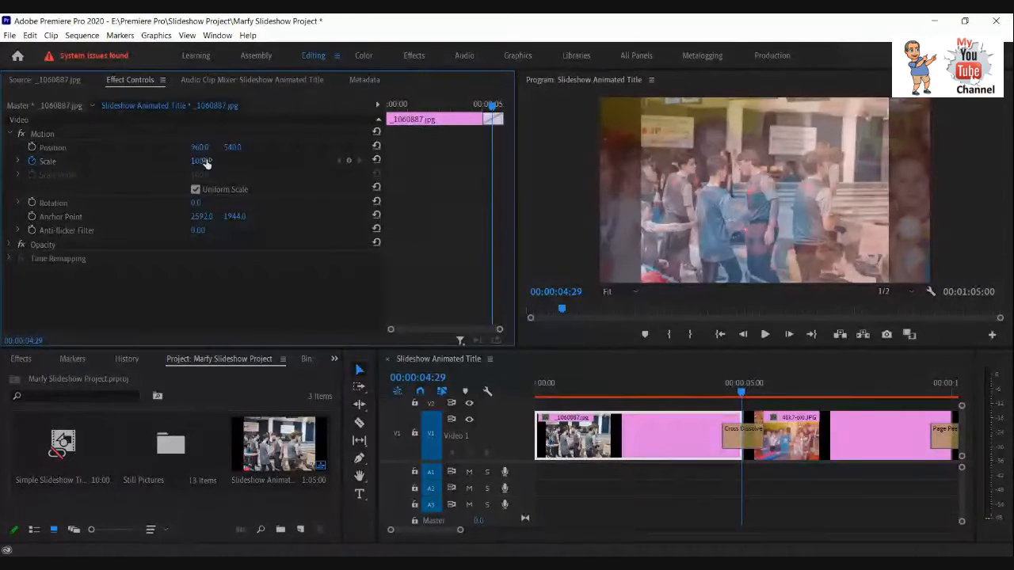
# Turn off the first clip's Scale animation, return to 00:00:00:00, and re-enable it to set a Scale keyframe there.
pyautogui.click(32, 162)
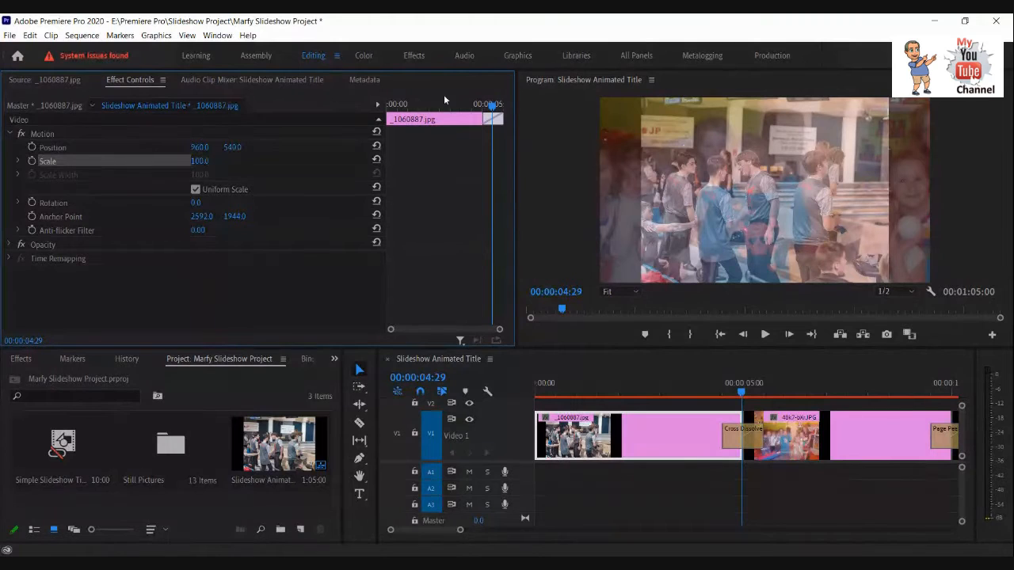
pyautogui.moveTo(491, 112); pyautogui.dragTo(371, 105)
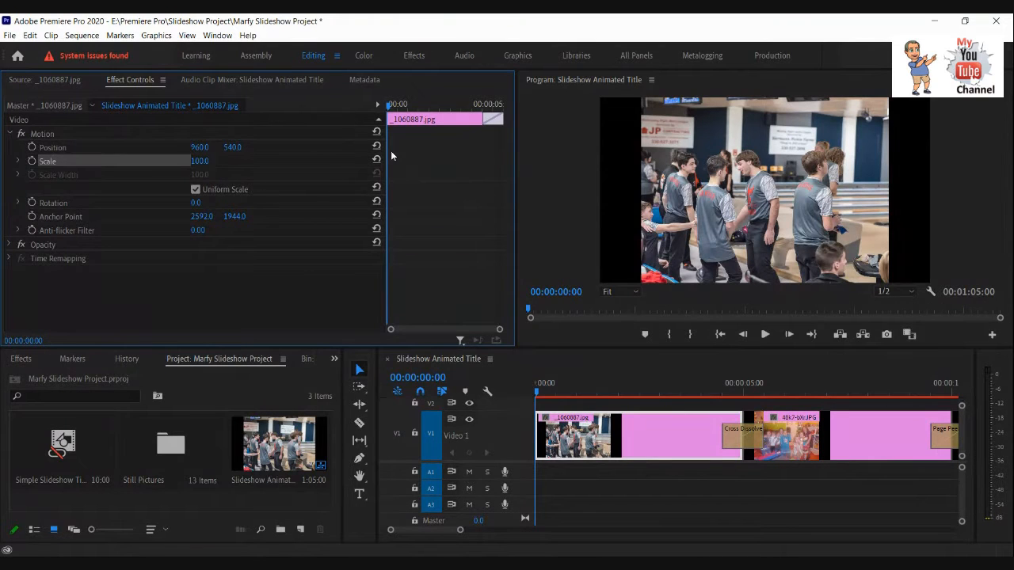
pyautogui.click(18, 162)
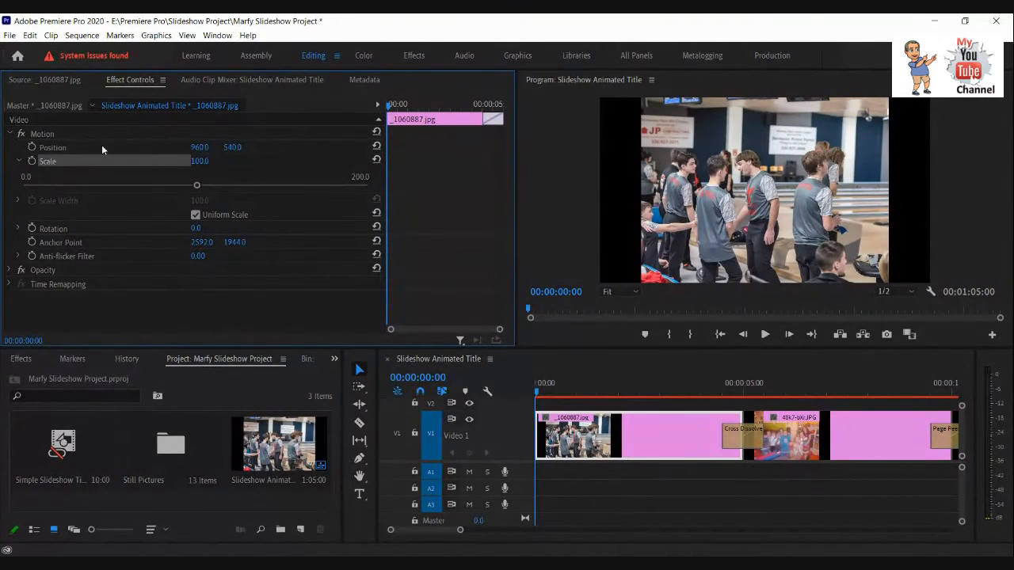
pyautogui.click(32, 162)
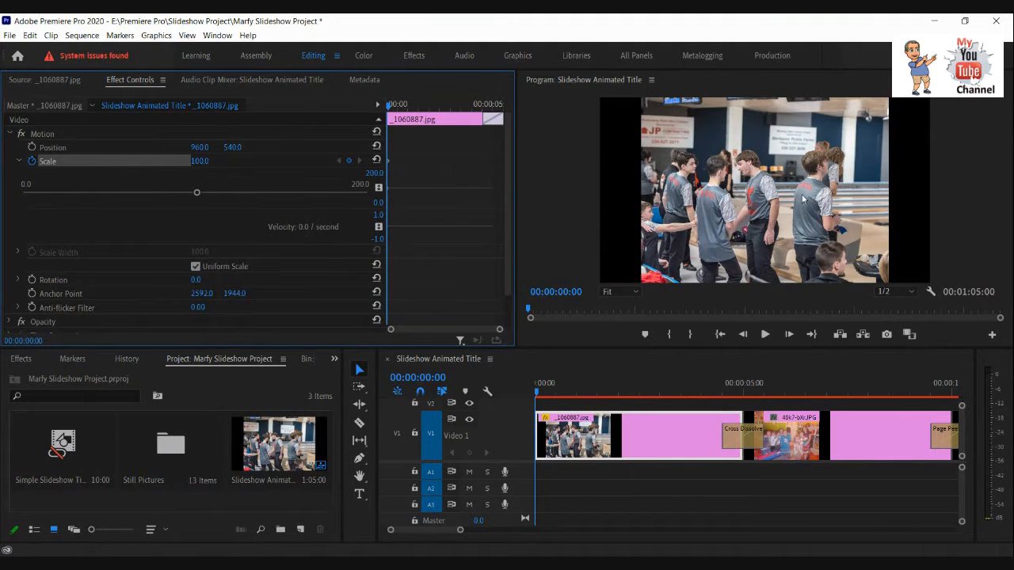
# Set the first clip's Scale at 00:00:00:00 to 134 so the photo fills the frame width.
pyautogui.click(201, 162)
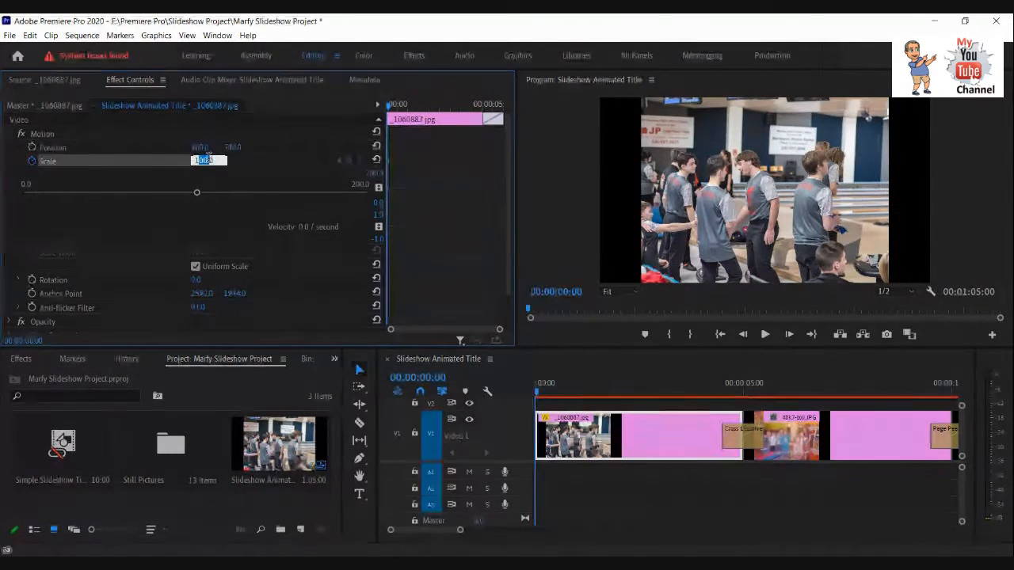
pyautogui.click(217, 161)
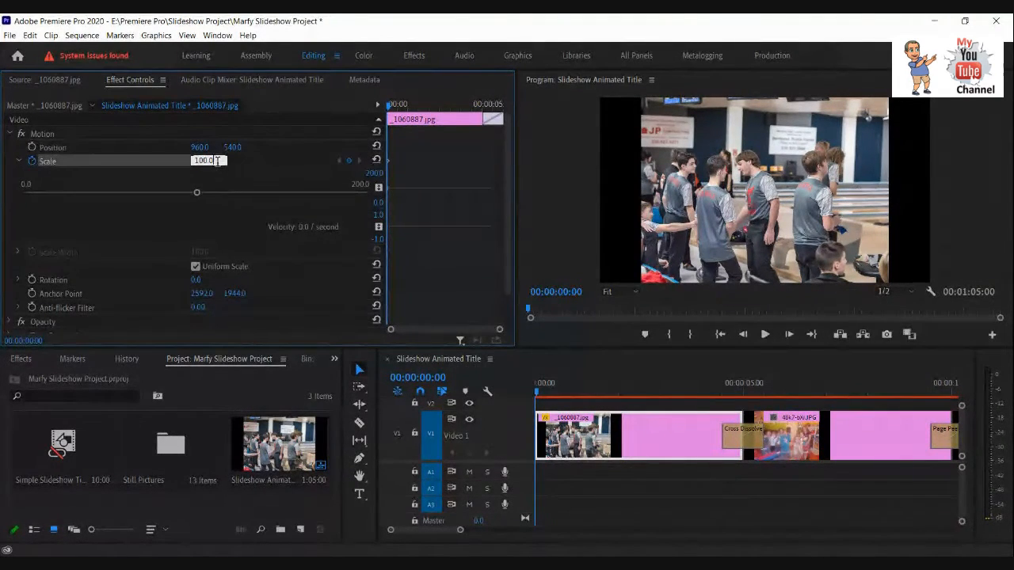
pyautogui.click(253, 168)
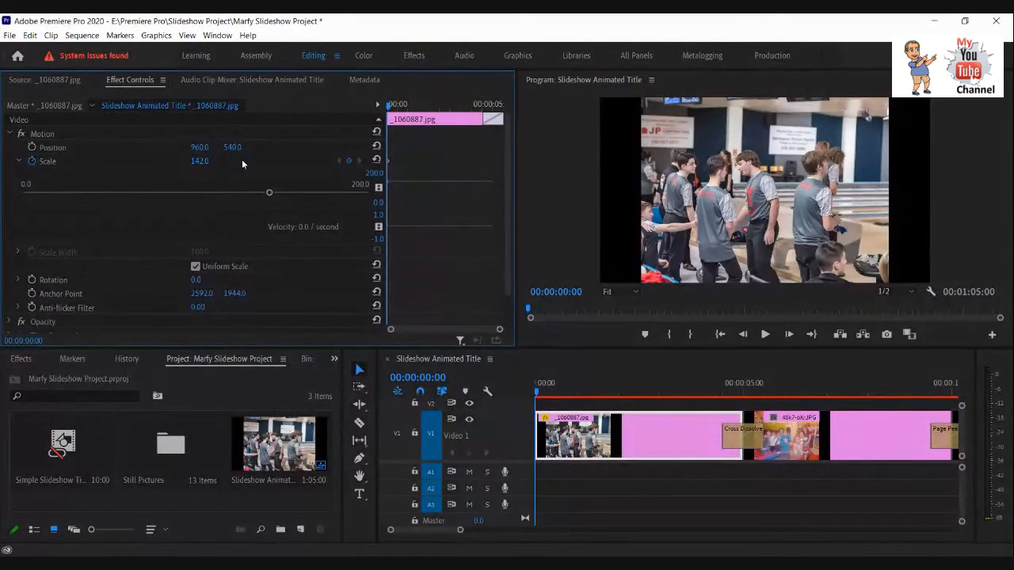
pyautogui.moveTo(241, 159); pyautogui.dragTo(259, 158)
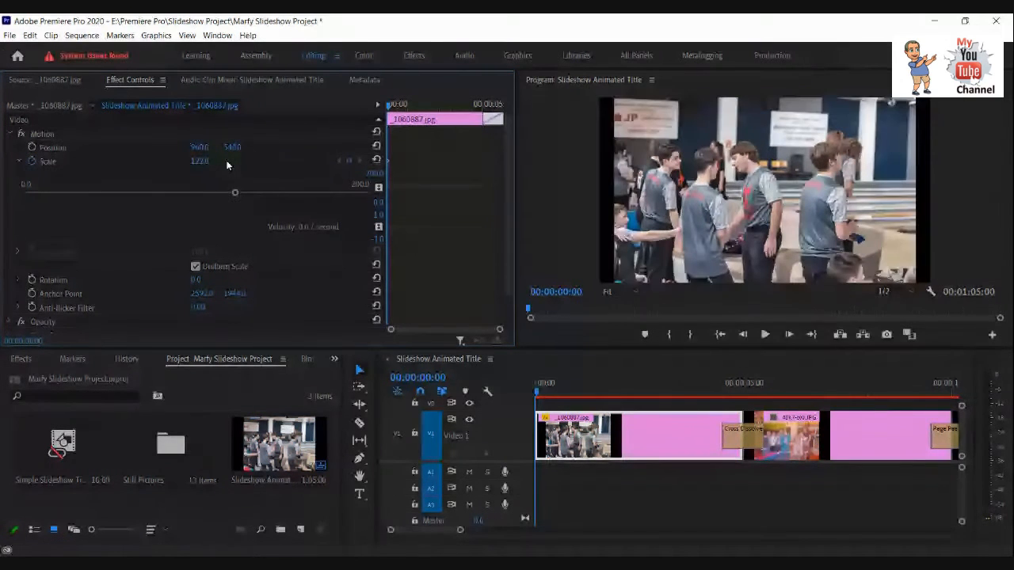
pyautogui.moveTo(228, 161); pyautogui.dragTo(232, 163)
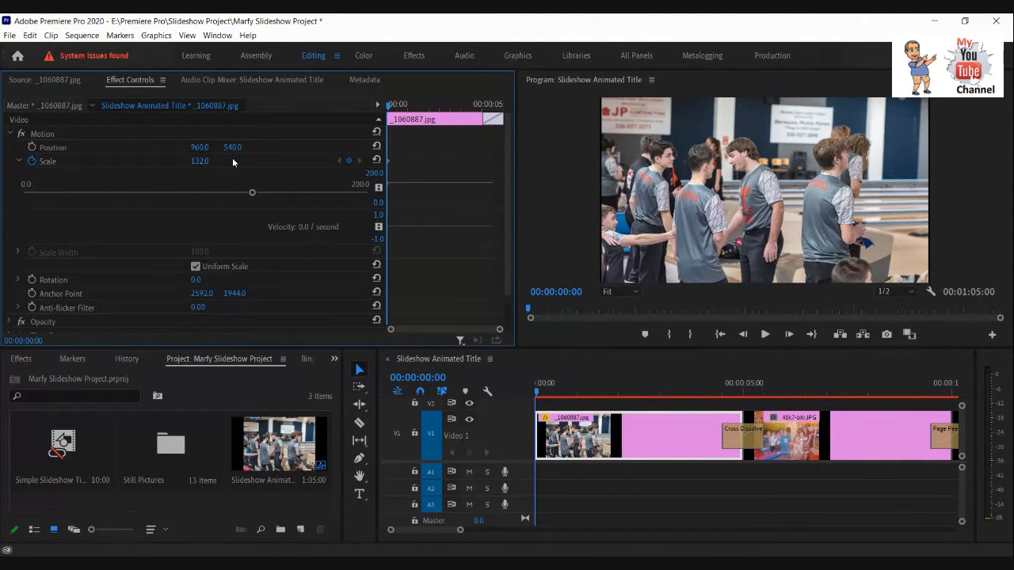
pyautogui.moveTo(232, 158); pyautogui.dragTo(233, 156)
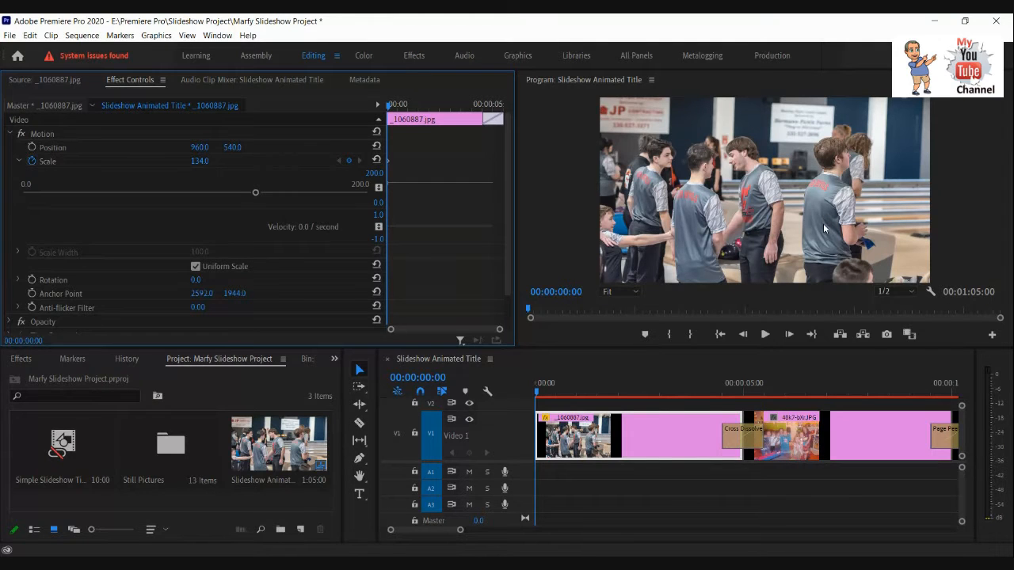
pyautogui.hotkey('ctrl', 's')
# Move the playhead to the end of the first clip's transition and step back frame by frame to 00:00:05:02.
pyautogui.moveTo(388, 107); pyautogui.dragTo(524, 131)
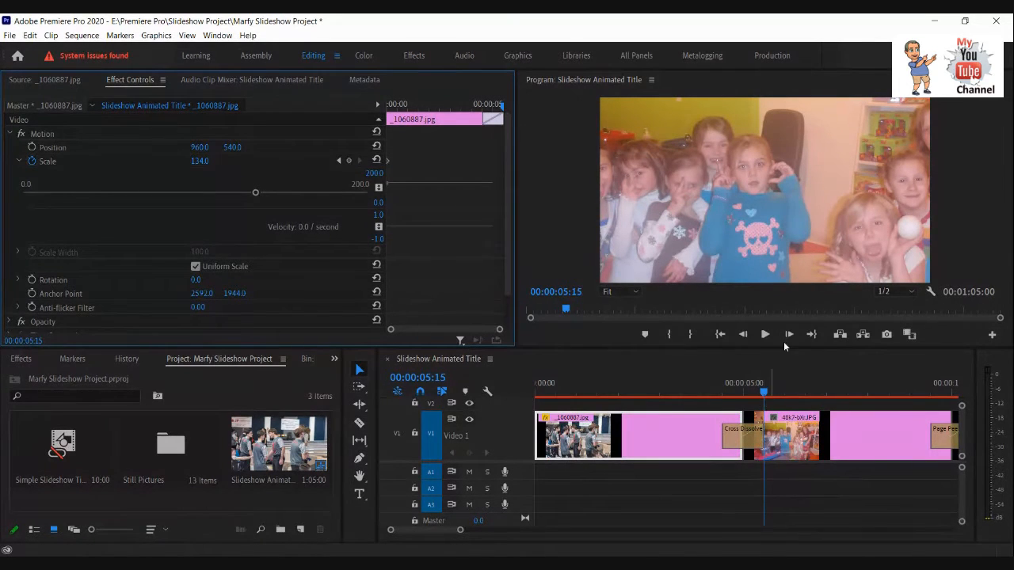
pyautogui.click(743, 335)
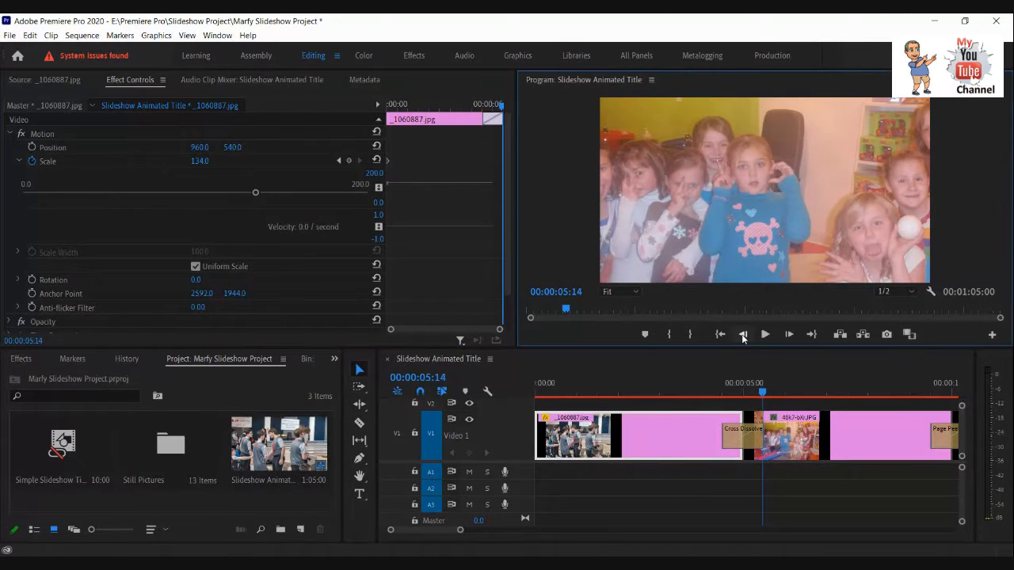
pyautogui.click(743, 337)
pyautogui.click(743, 337)
pyautogui.click(743, 337)
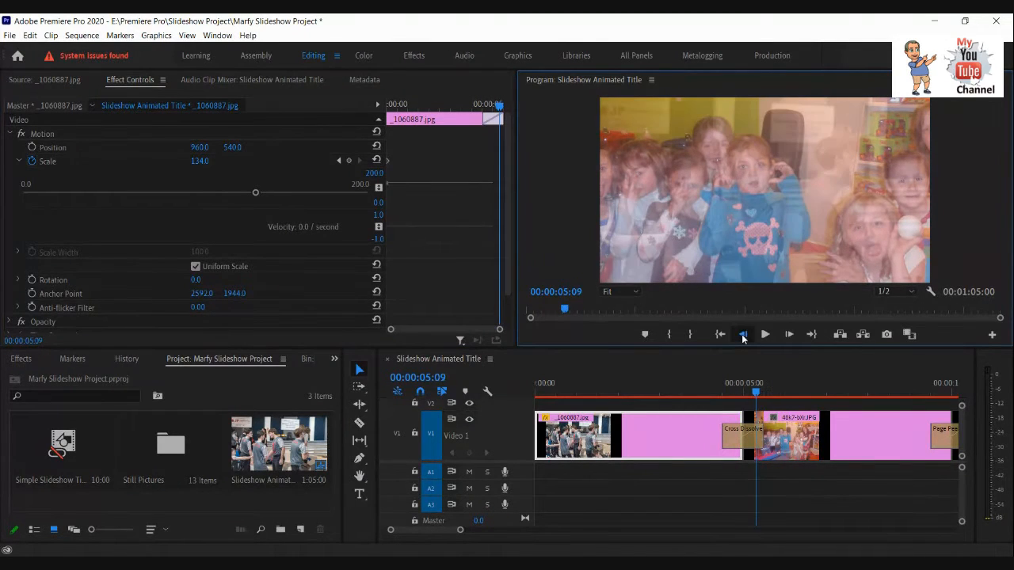
pyautogui.click(743, 337)
pyautogui.click(743, 337)
pyautogui.click(743, 337)
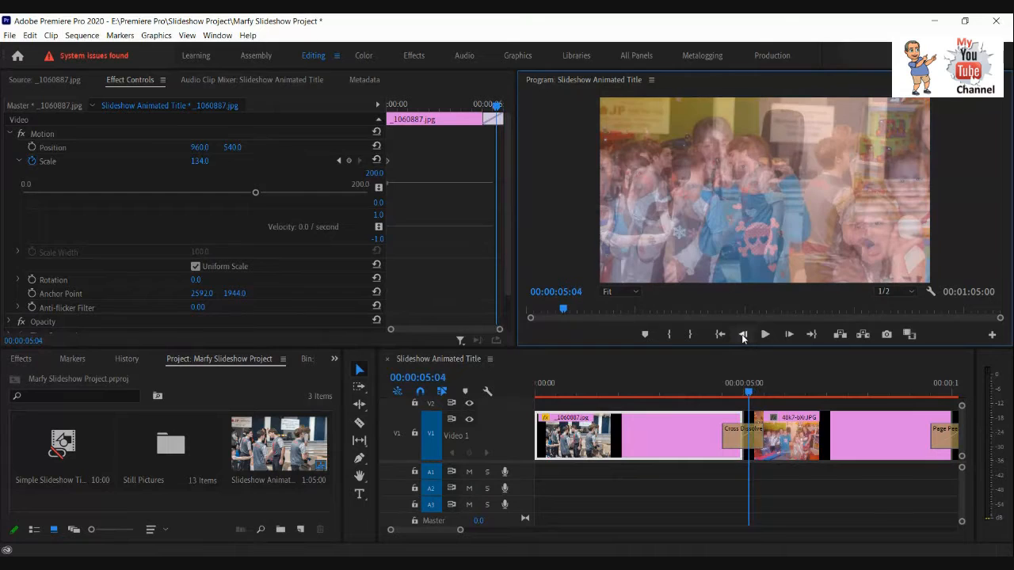
pyautogui.click(743, 337)
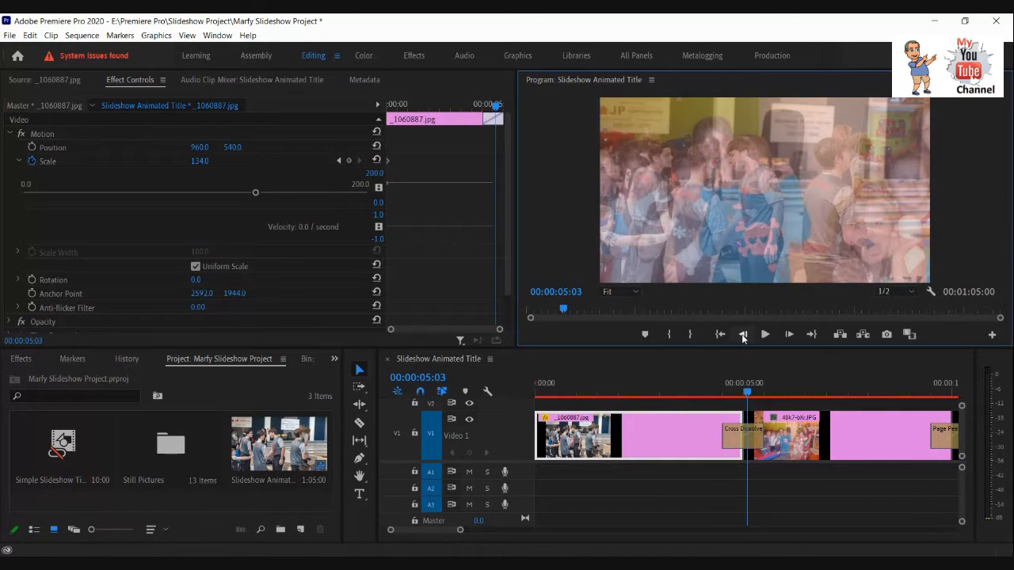
pyautogui.click(743, 336)
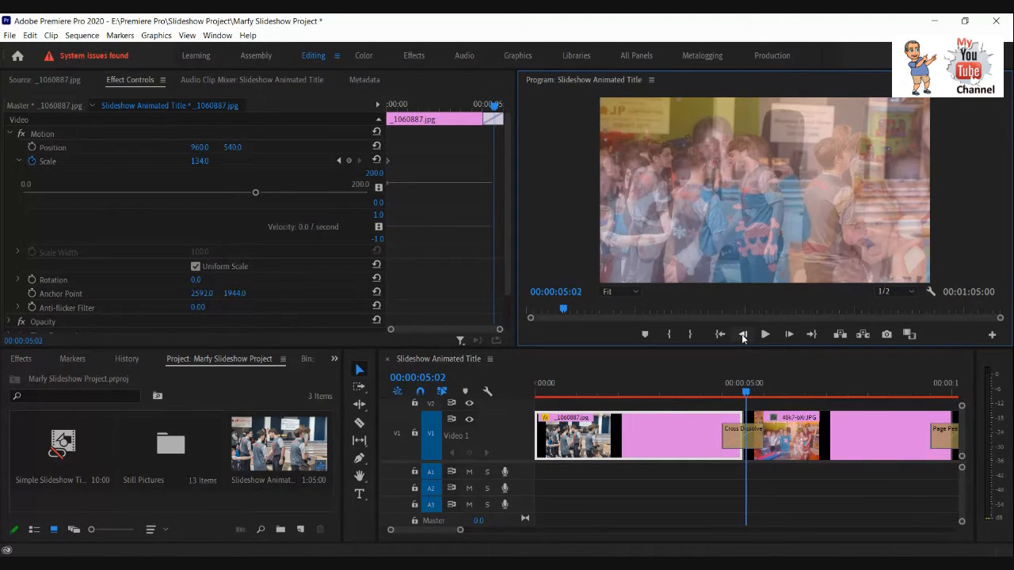
# Delete the Cross Dissolve between the first two clips and place the playhead on the first clip's last frame, 00:00:04:29.
pyautogui.click(741, 440)
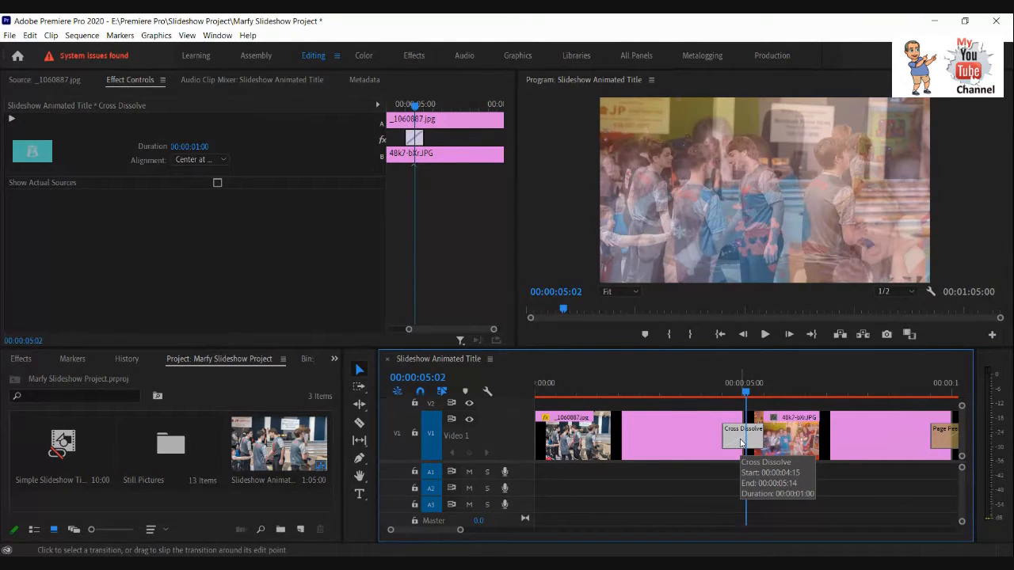
pyautogui.press('Delete')
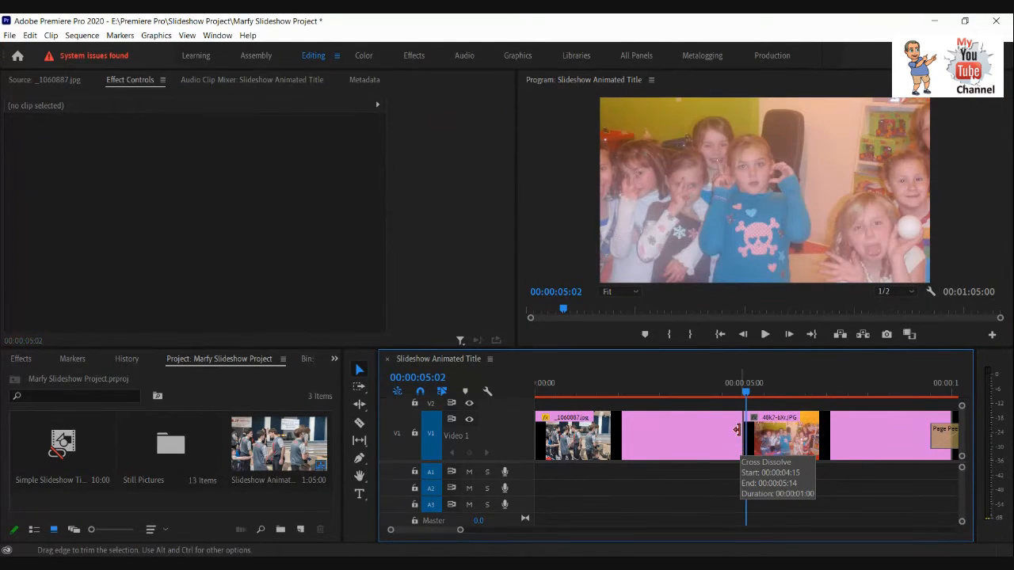
pyautogui.click(742, 334)
pyautogui.click(742, 334)
pyautogui.click(742, 335)
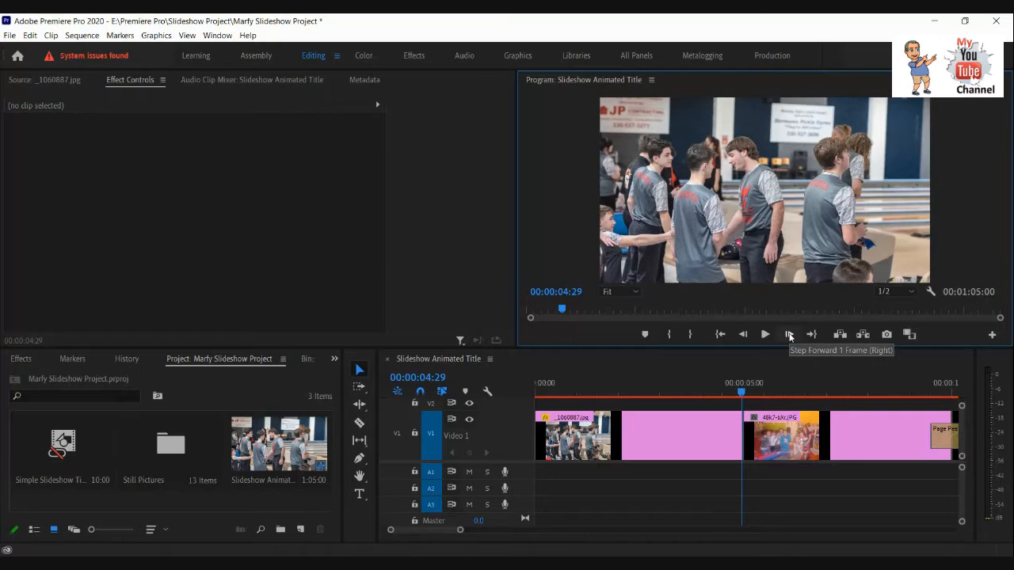
pyautogui.click(790, 335)
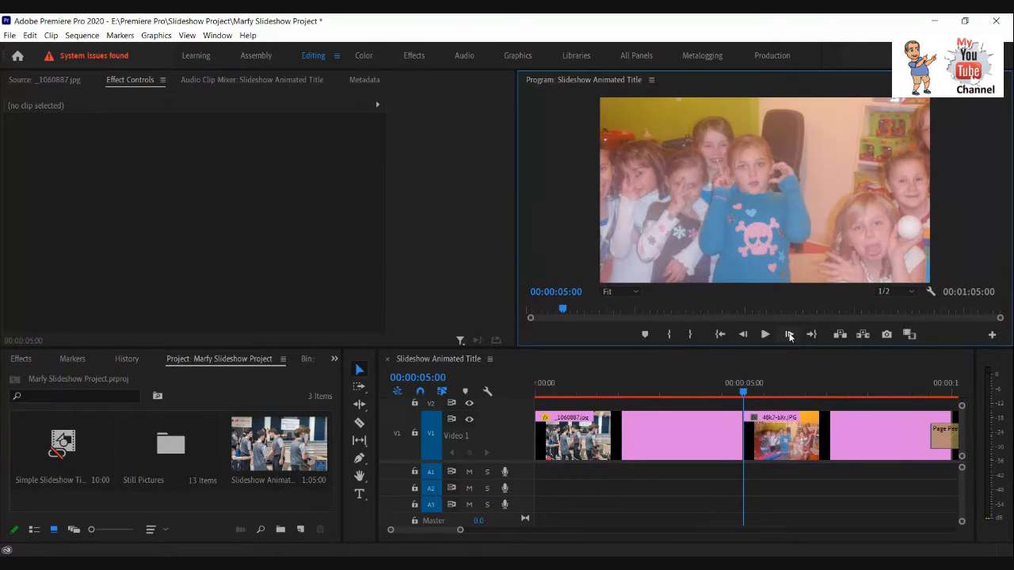
pyautogui.click(743, 334)
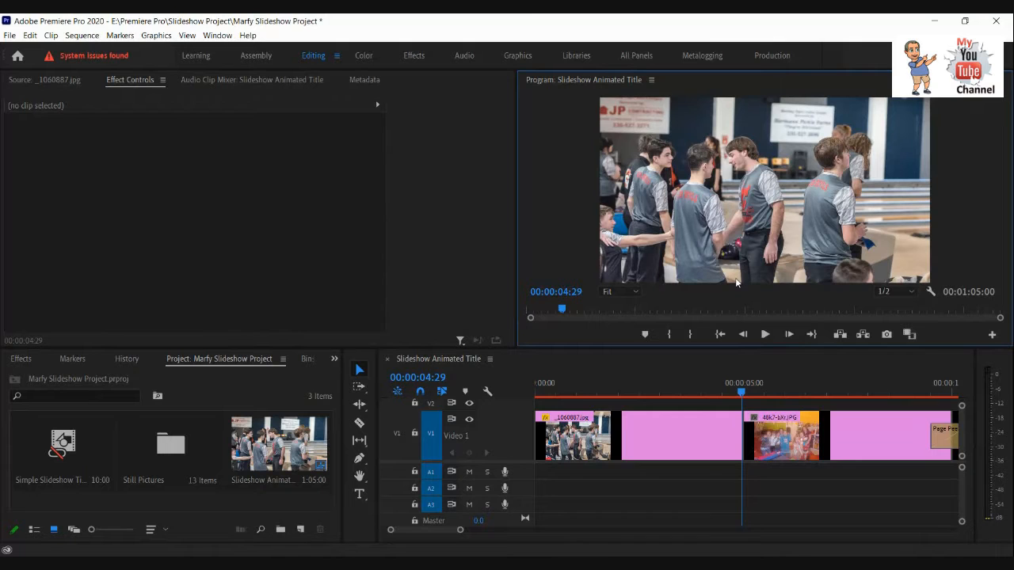
# Add a Scale keyframe of 173 to the first clip on its last frame, 00:00:04:29.
pyautogui.click(727, 450)
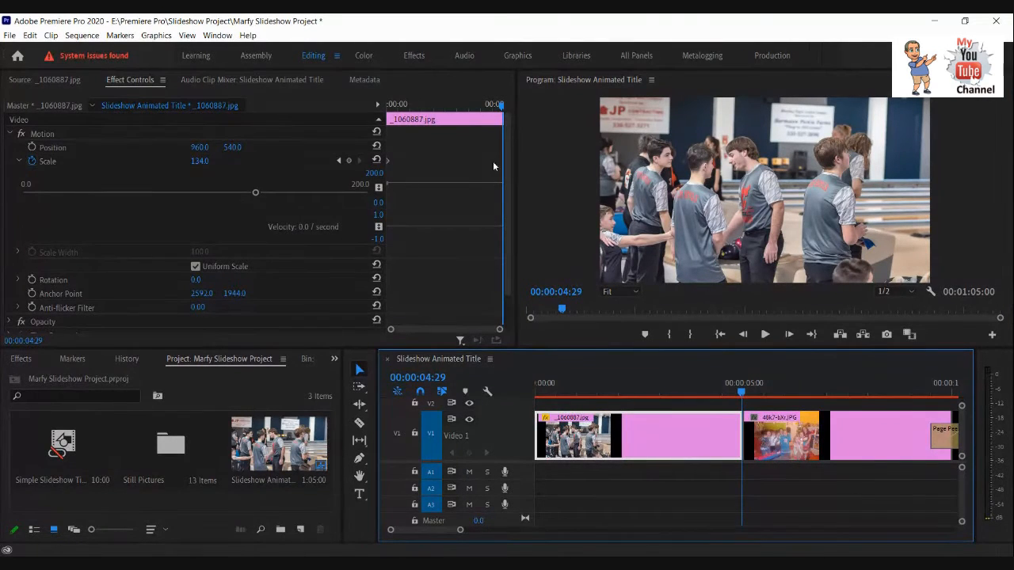
pyautogui.click(504, 108)
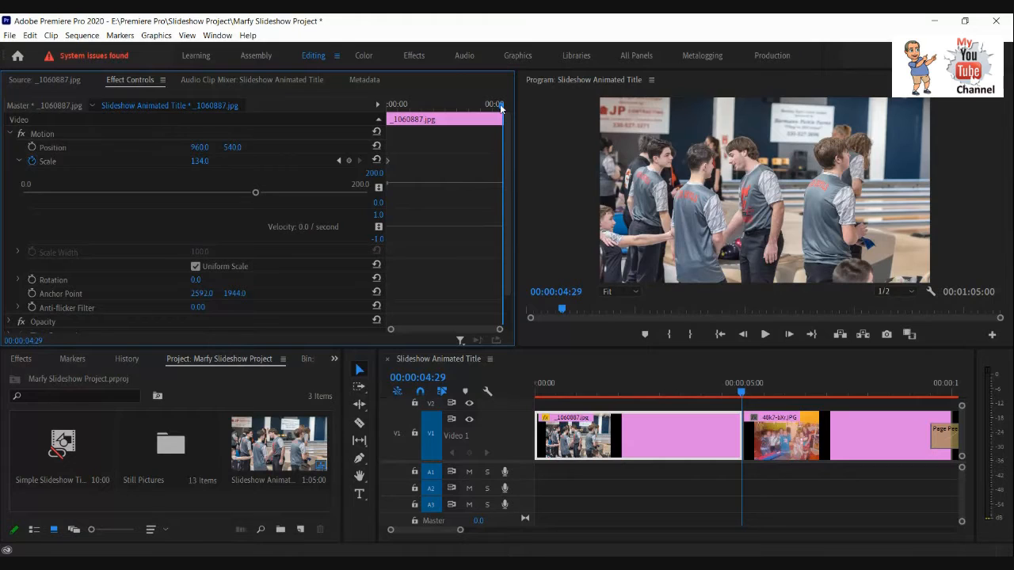
pyautogui.moveTo(501, 107); pyautogui.dragTo(503, 108)
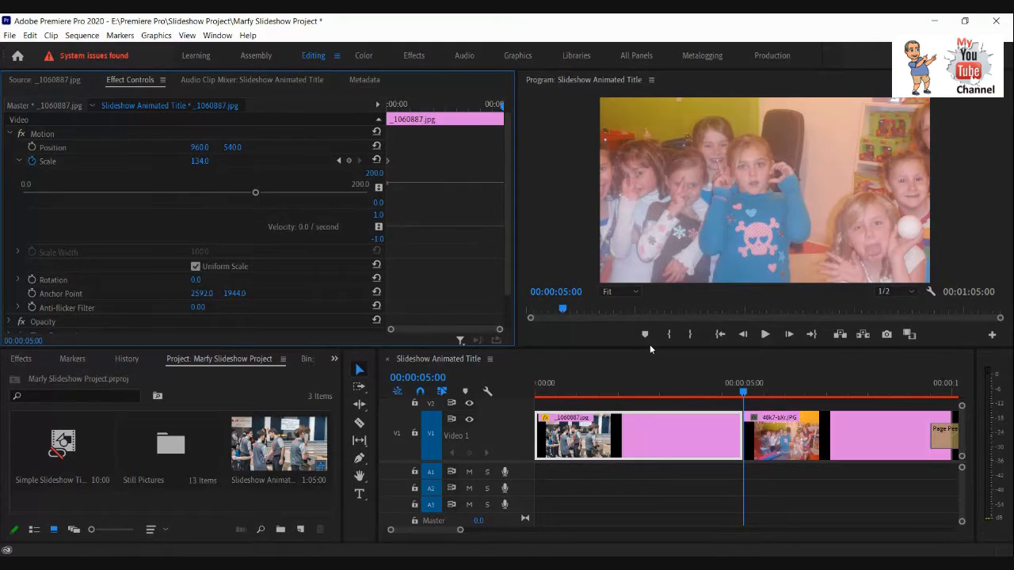
pyautogui.click(743, 334)
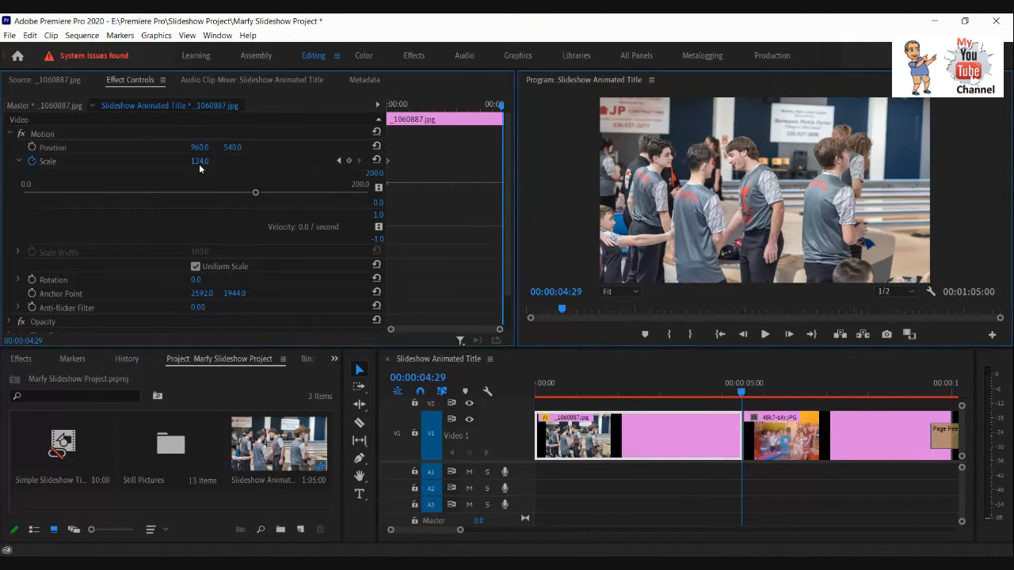
pyautogui.moveTo(201, 163); pyautogui.dragTo(228, 161)
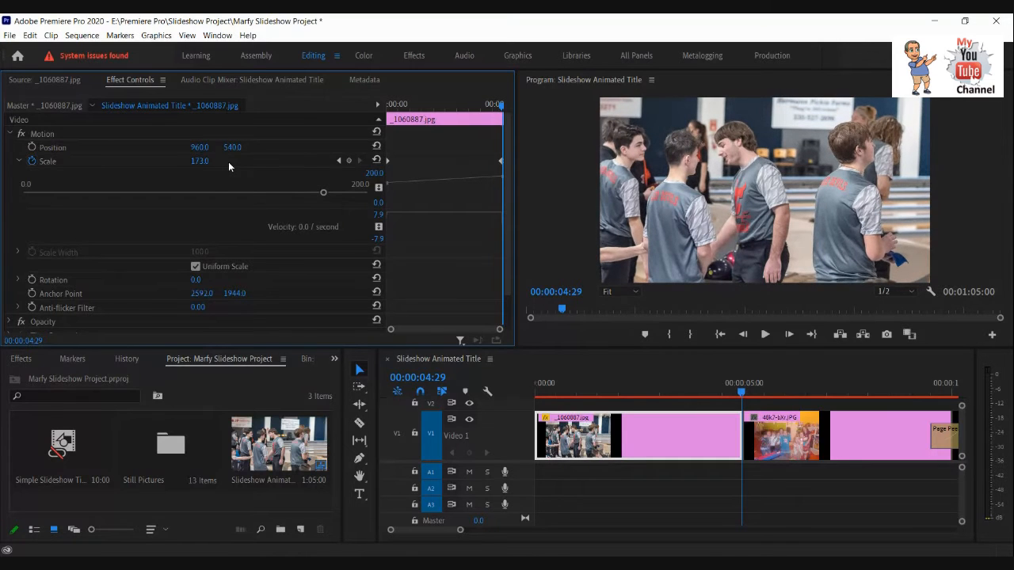
pyautogui.moveTo(229, 161); pyautogui.dragTo(228, 161)
# Scrub through the first clip from its start to 00:00:04:22 to review the zoom animation.
pyautogui.moveTo(500, 107); pyautogui.dragTo(385, 107)
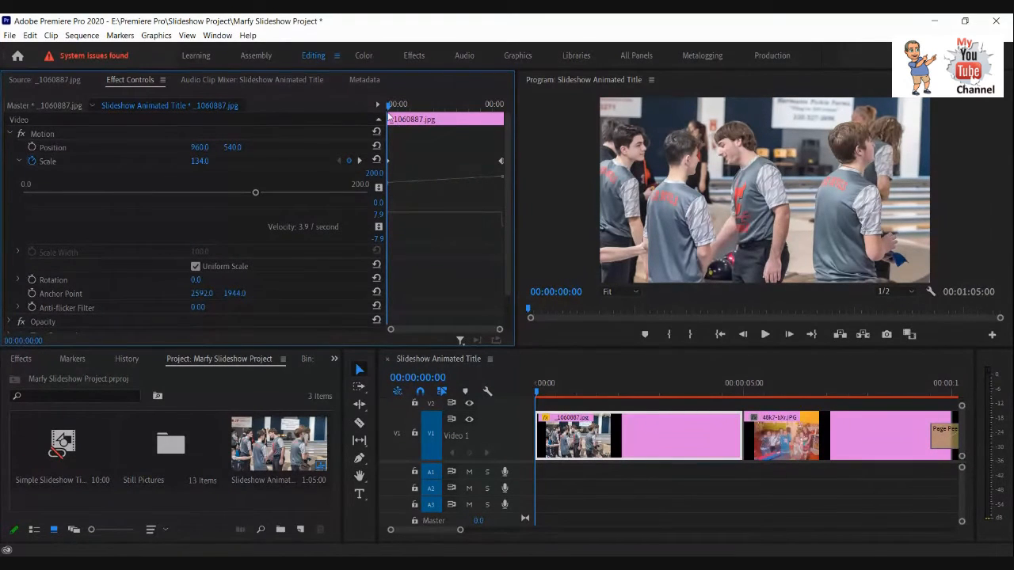
pyautogui.moveTo(387, 109)
pyautogui.mouseDown()
pyautogui.moveTo(507, 107)
pyautogui.moveTo(387, 107)
pyautogui.mouseUp()
pyautogui.moveTo(388, 111); pyautogui.dragTo(498, 111)
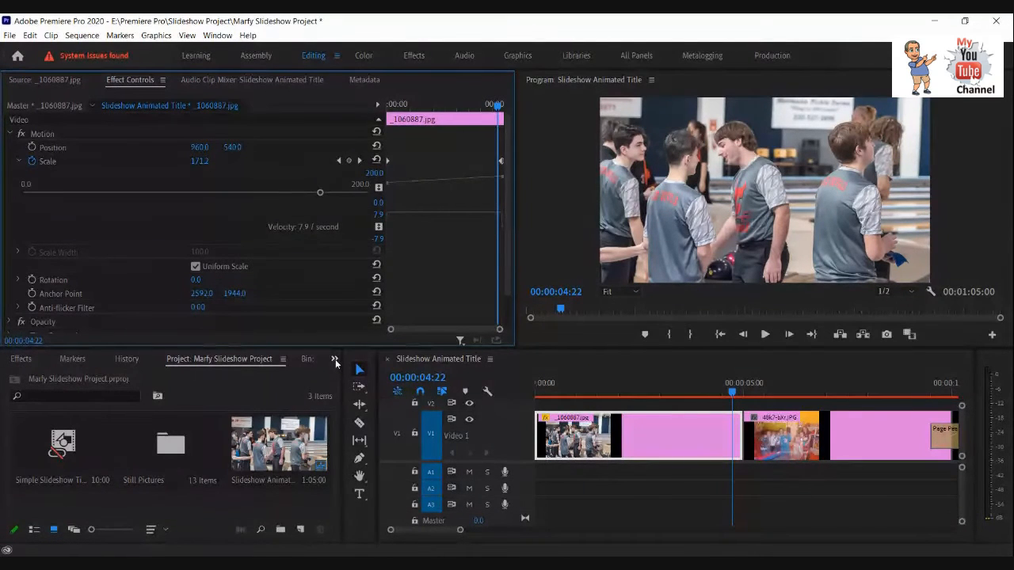
# On the second clip's first frame, 00:00:05:00, turn off its Scale animation and set Scale to 189.
pyautogui.click(852, 435)
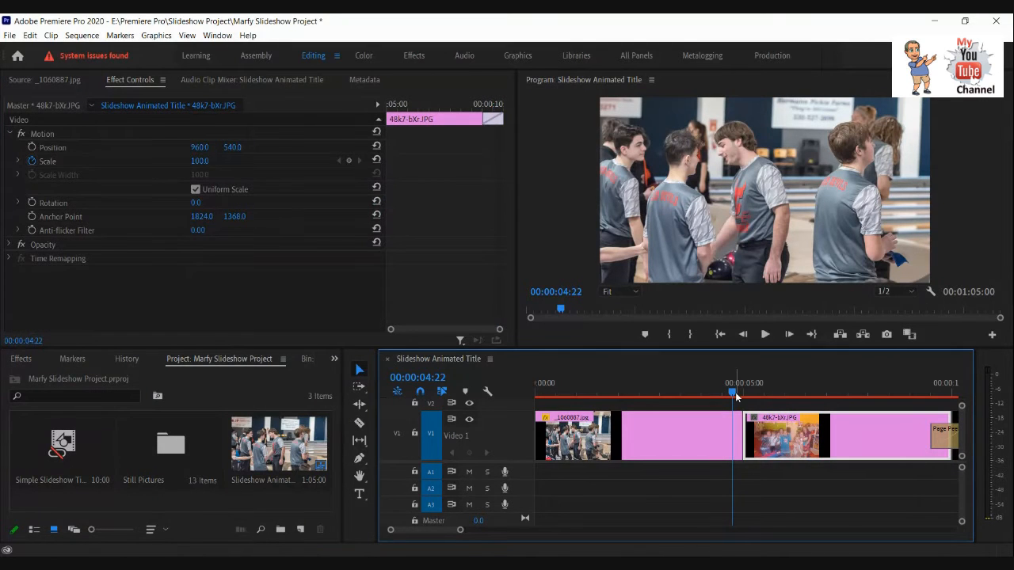
pyautogui.moveTo(735, 392); pyautogui.dragTo(742, 392)
pyautogui.click(790, 335)
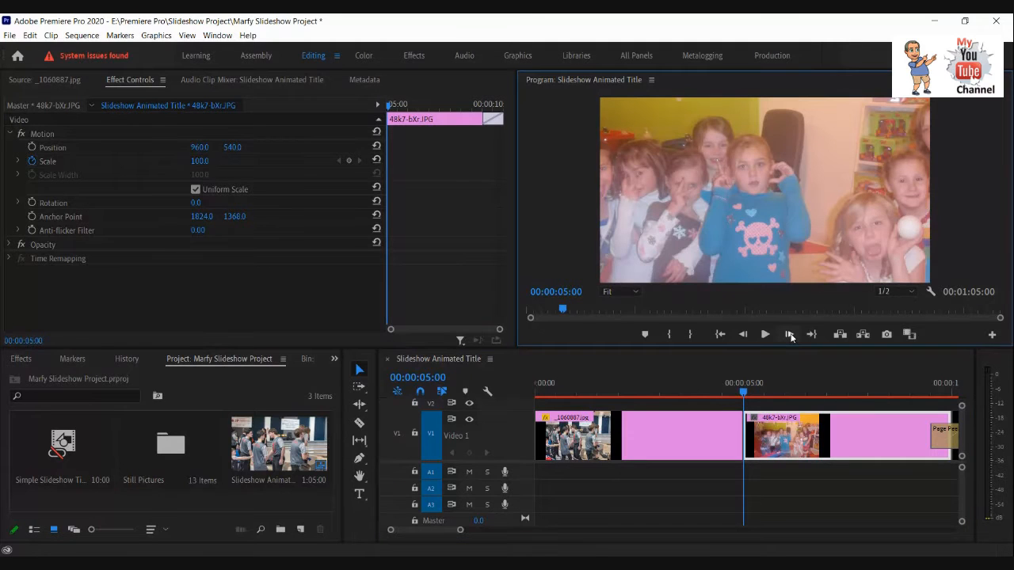
pyautogui.click(644, 370)
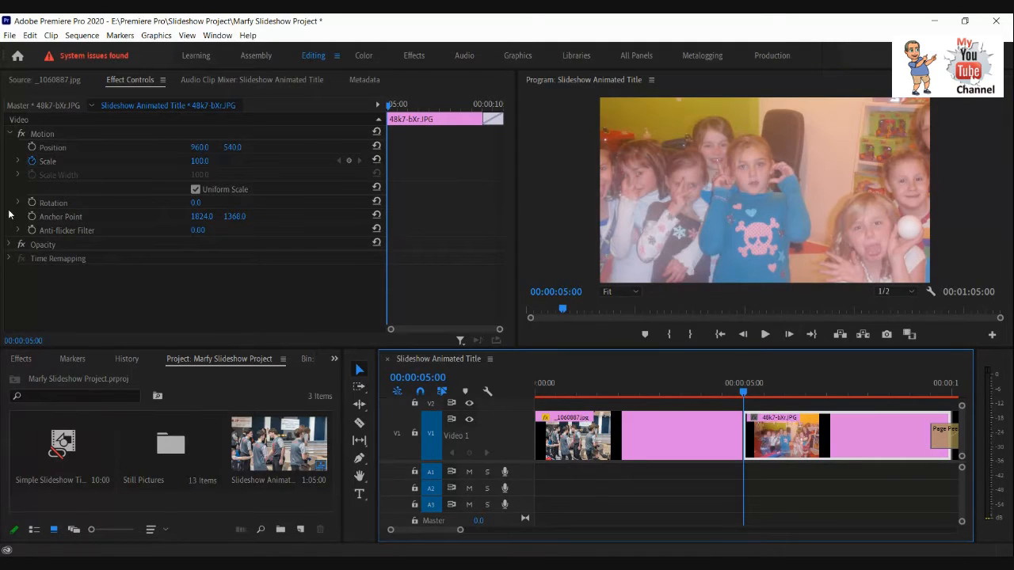
pyautogui.click(36, 162)
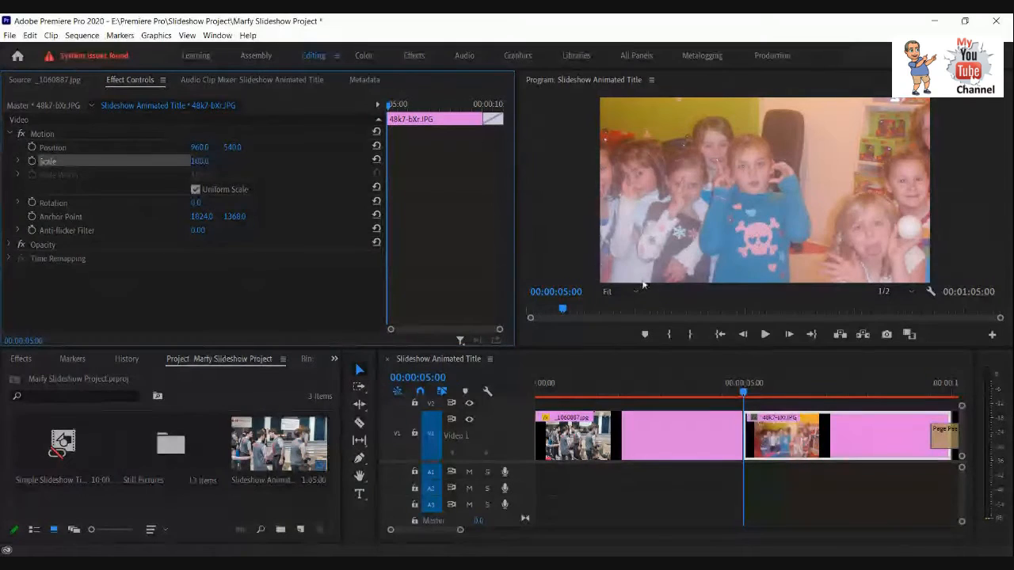
pyautogui.click(743, 335)
pyautogui.click(789, 335)
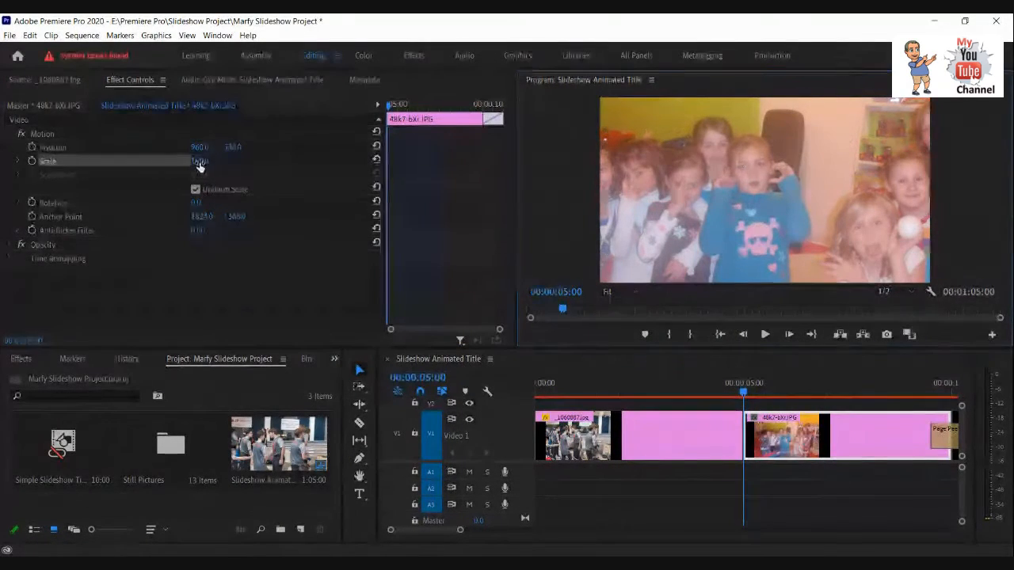
pyautogui.moveTo(200, 162); pyautogui.dragTo(257, 157)
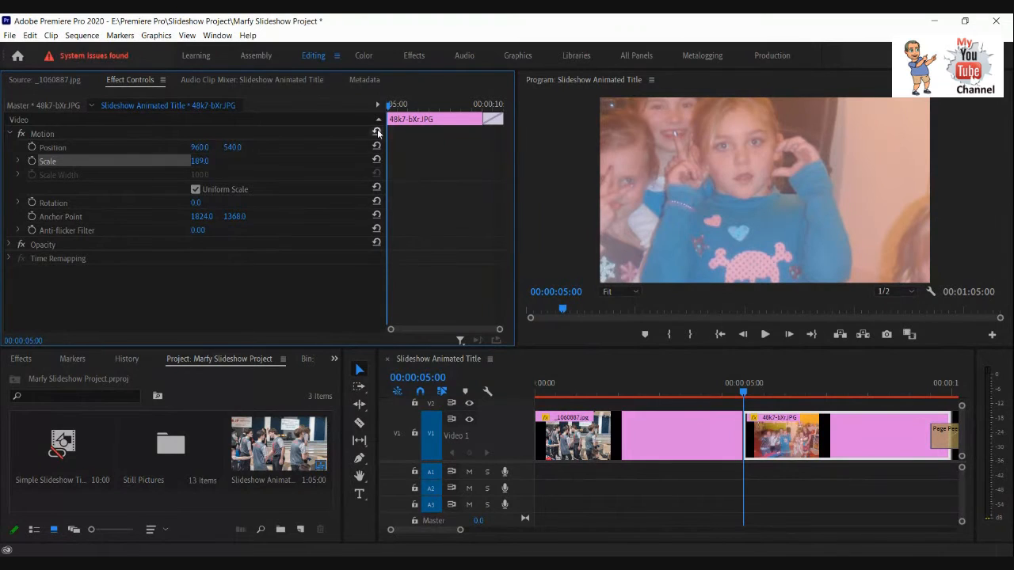
# Delete the Page Peel transition between the second and third clips.
pyautogui.moveTo(388, 110); pyautogui.dragTo(501, 119)
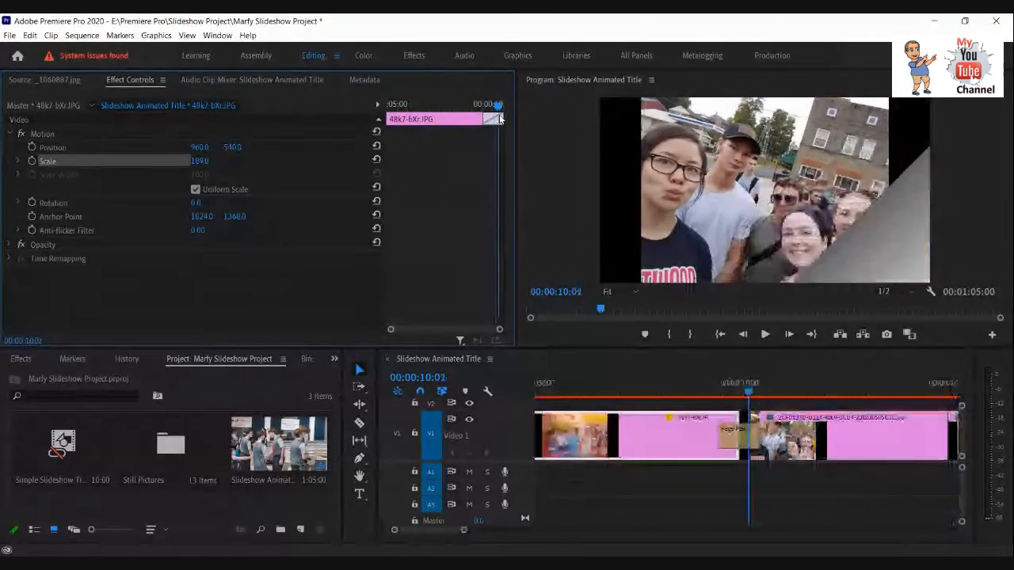
pyautogui.click(724, 385)
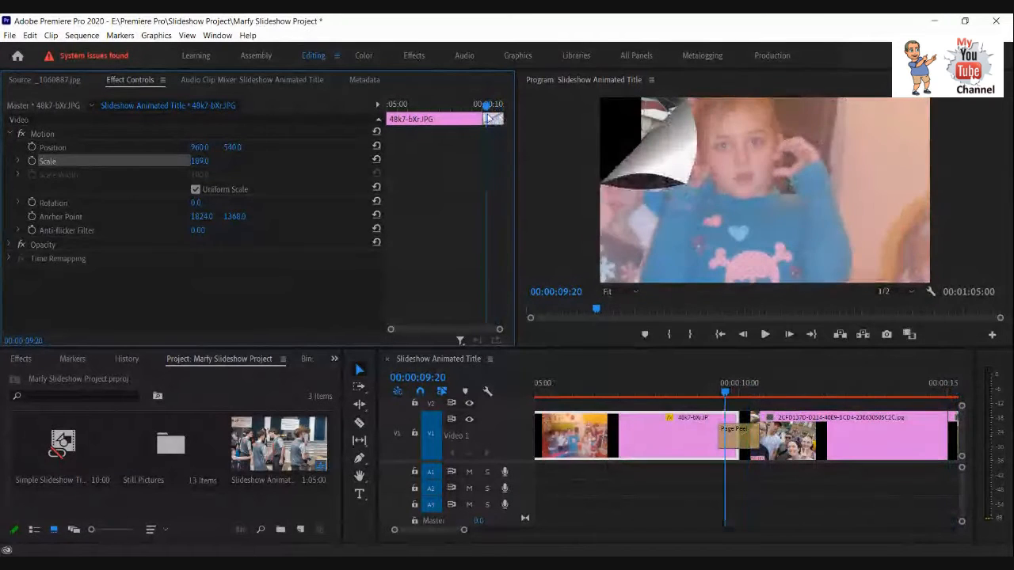
pyautogui.click(735, 435)
pyautogui.press('Delete')
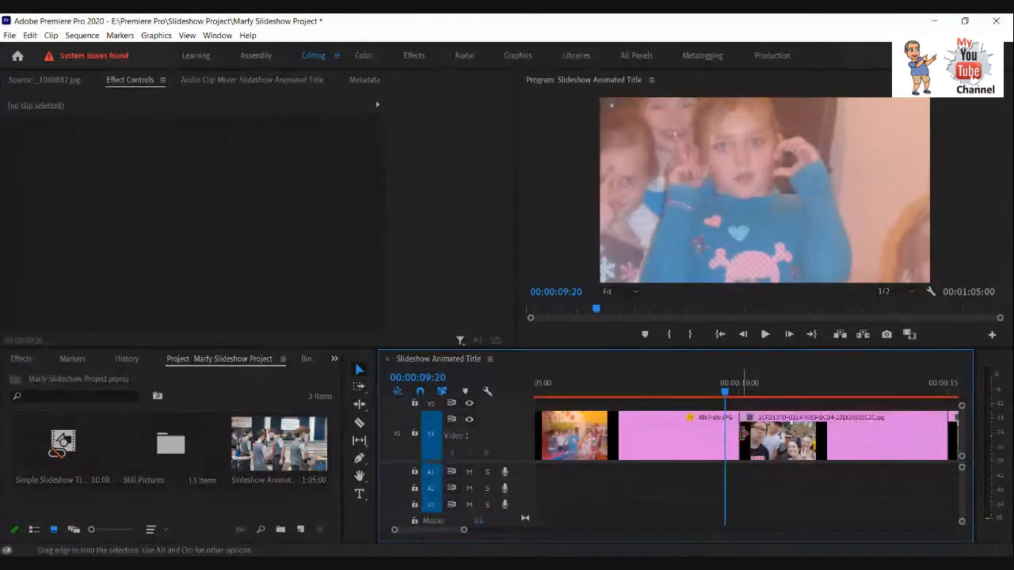
# Set the second clip's Scale to 70 on its last frame, 00:00:09:29, and scrub back to 00:00:08:06 to check it.
pyautogui.moveTo(726, 396); pyautogui.dragTo(735, 396)
pyautogui.click(700, 427)
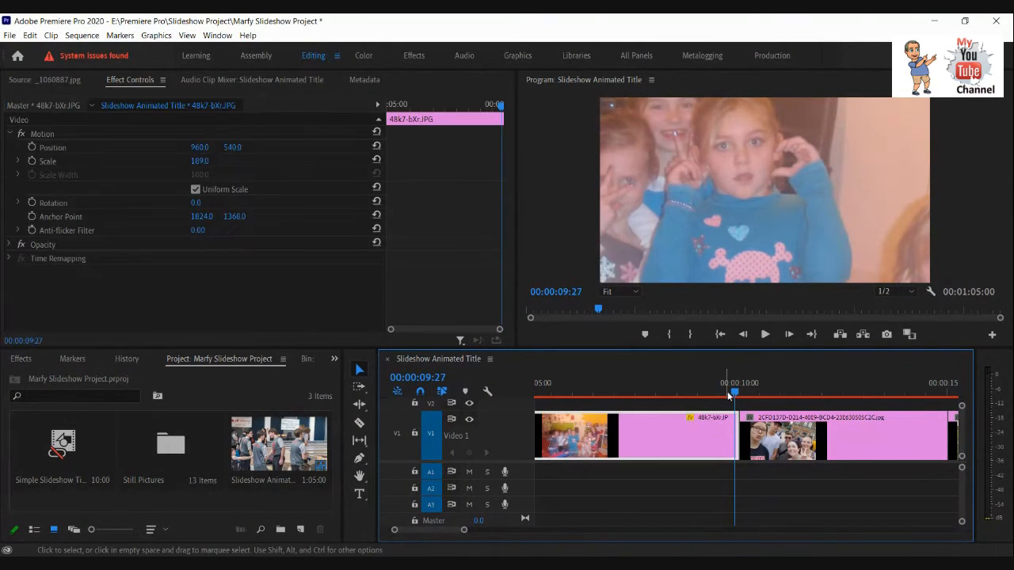
pyautogui.click(789, 334)
pyautogui.click(789, 334)
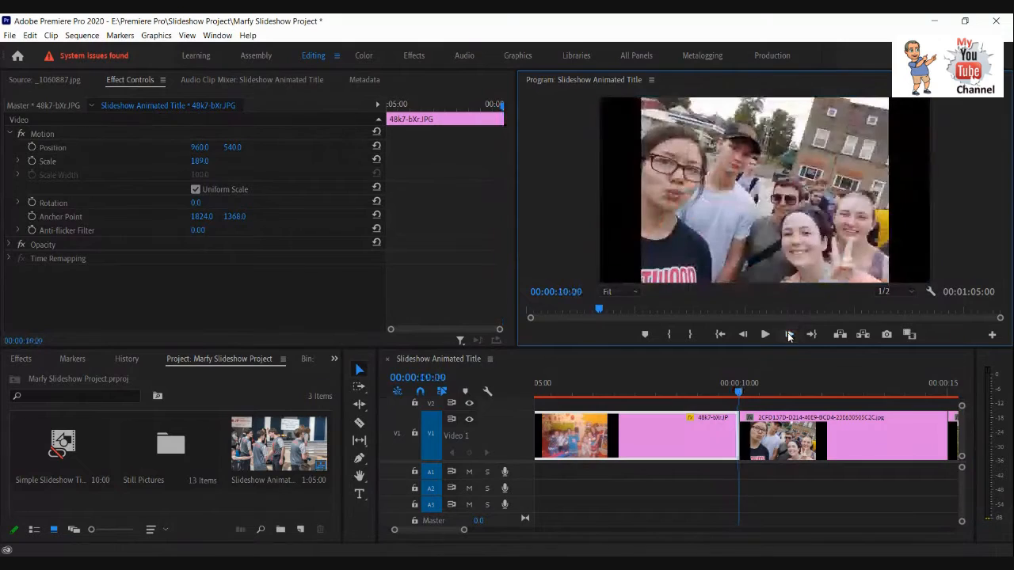
pyautogui.click(743, 335)
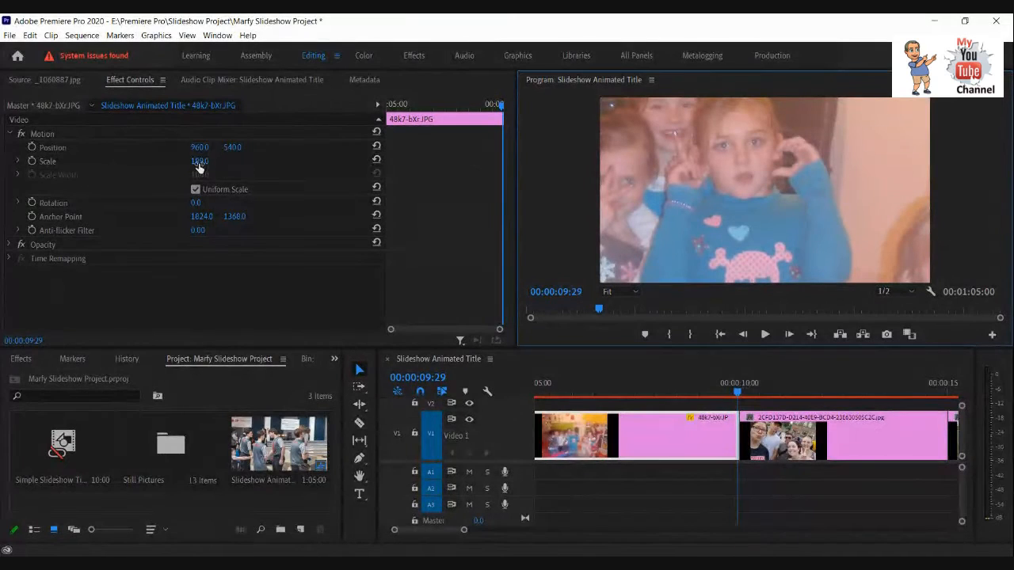
pyautogui.moveTo(200, 163); pyautogui.dragTo(115, 156)
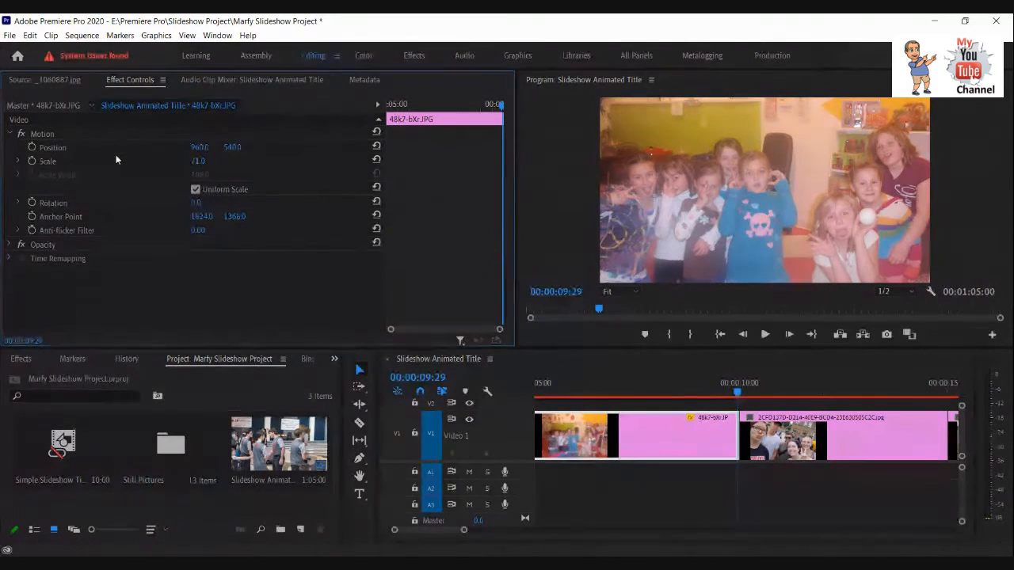
pyautogui.moveTo(115, 159)
pyautogui.mouseDown()
pyautogui.moveTo(131, 140)
pyautogui.moveTo(104, 158)
pyautogui.moveTo(114, 153)
pyautogui.mouseUp()
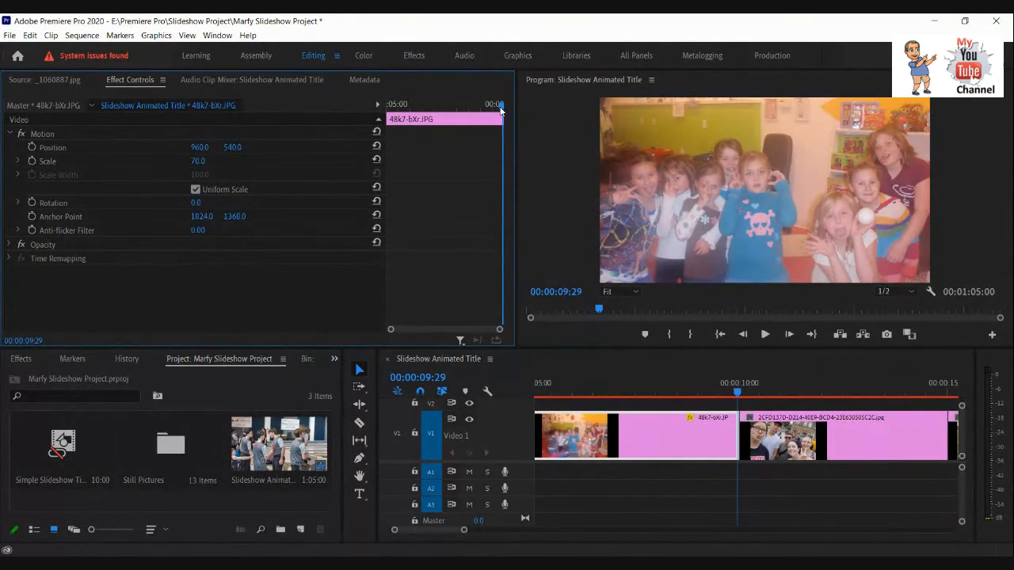
pyautogui.moveTo(499, 105); pyautogui.dragTo(462, 111)
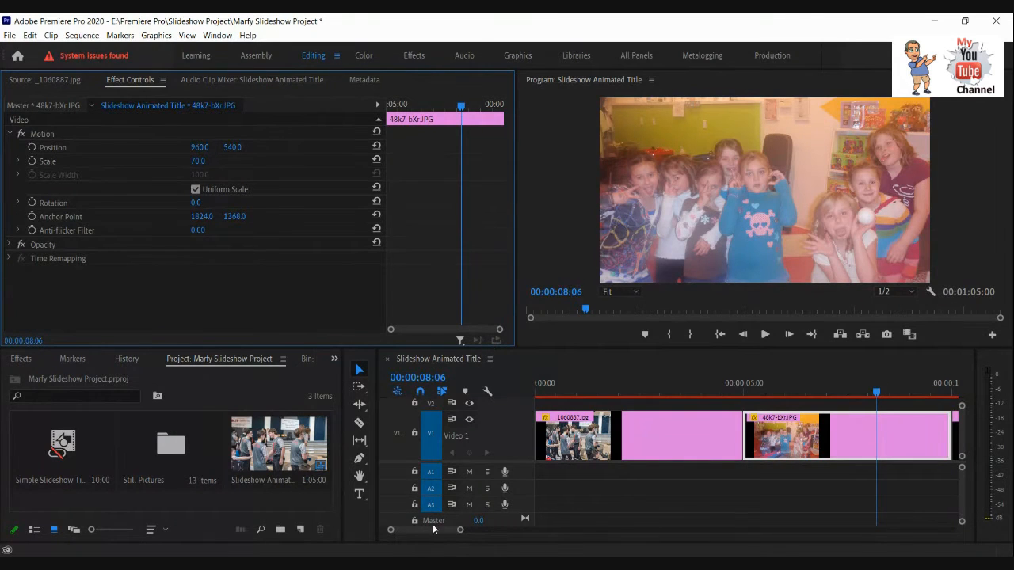
# Select the third clip, place the playhead near its start at 00:00:10:04, and turn off its Position and Scale animation.
pyautogui.scroll(-5, 435, 531)
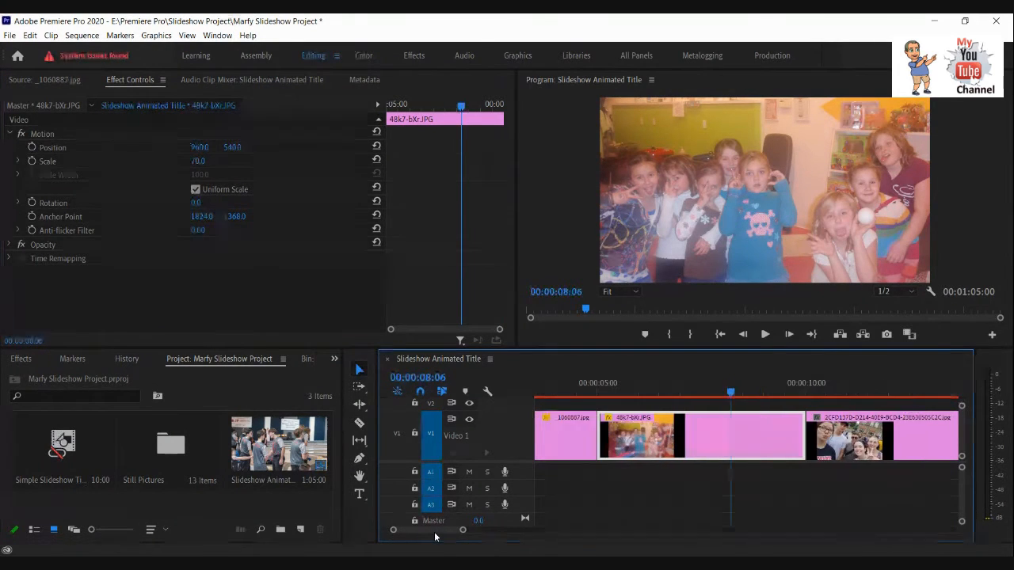
pyautogui.scroll(2, 439, 529)
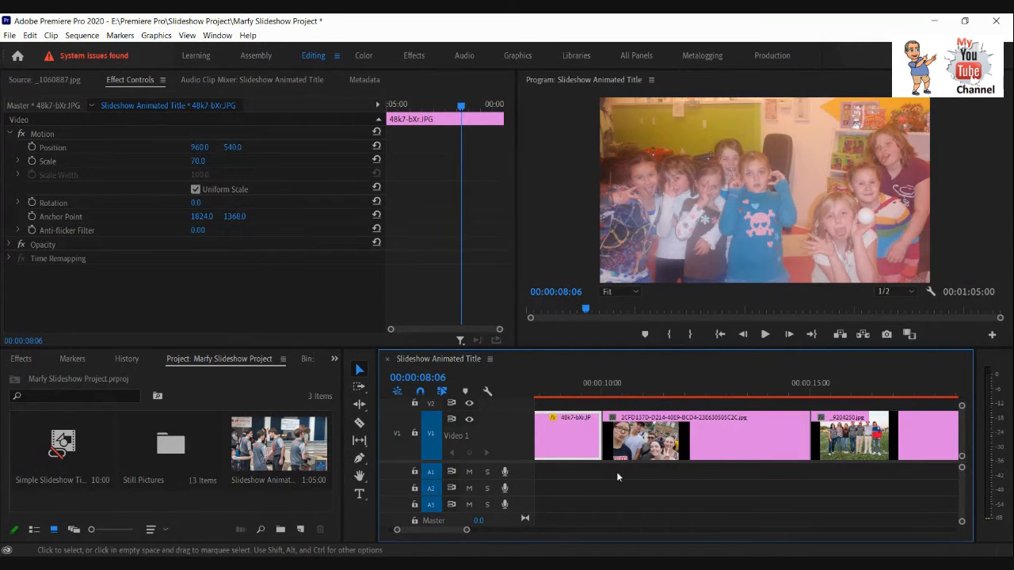
pyautogui.click(719, 440)
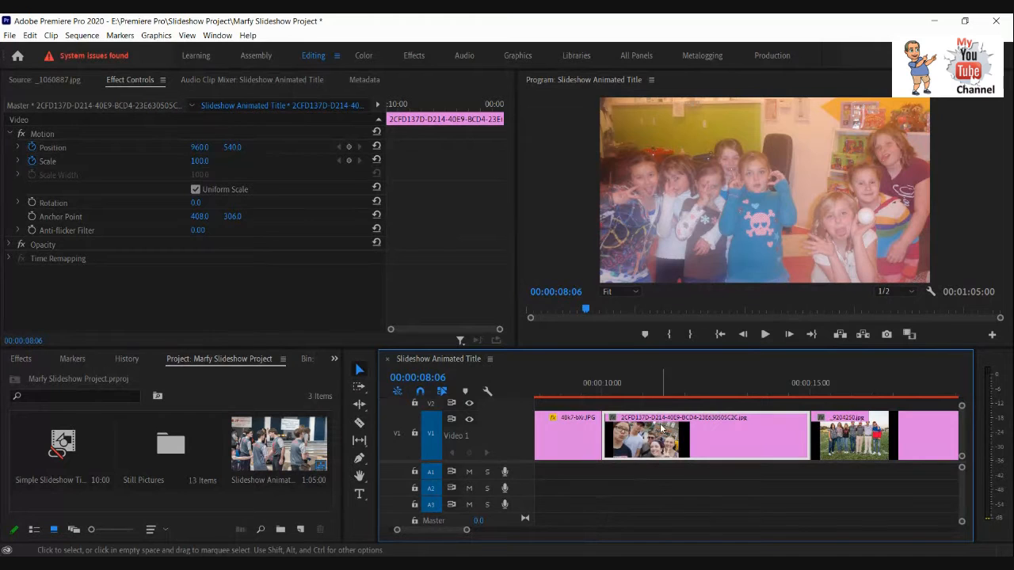
pyautogui.moveTo(452, 530); pyautogui.dragTo(451, 530)
pyautogui.moveTo(616, 390); pyautogui.dragTo(694, 394)
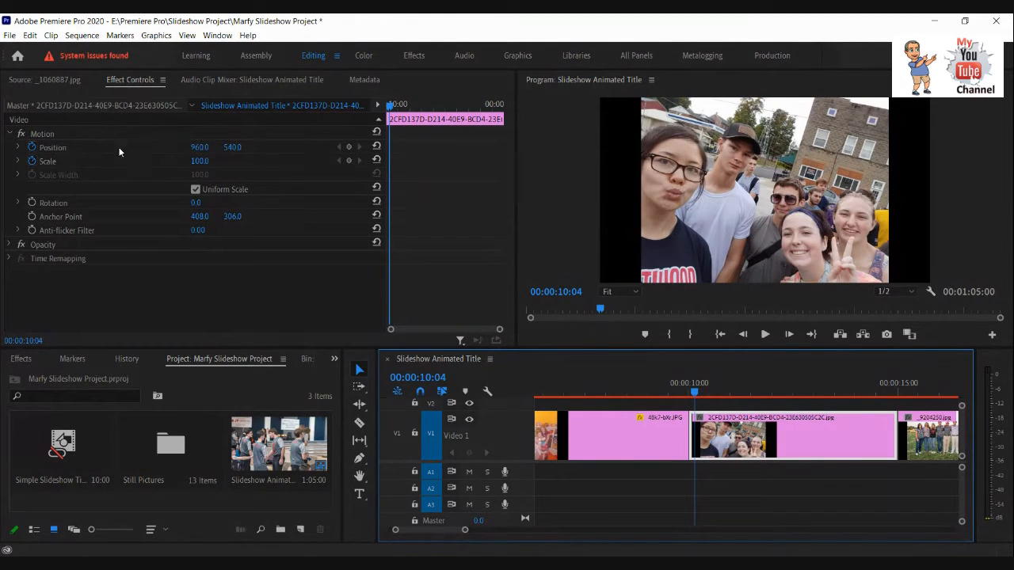
pyautogui.click(32, 152)
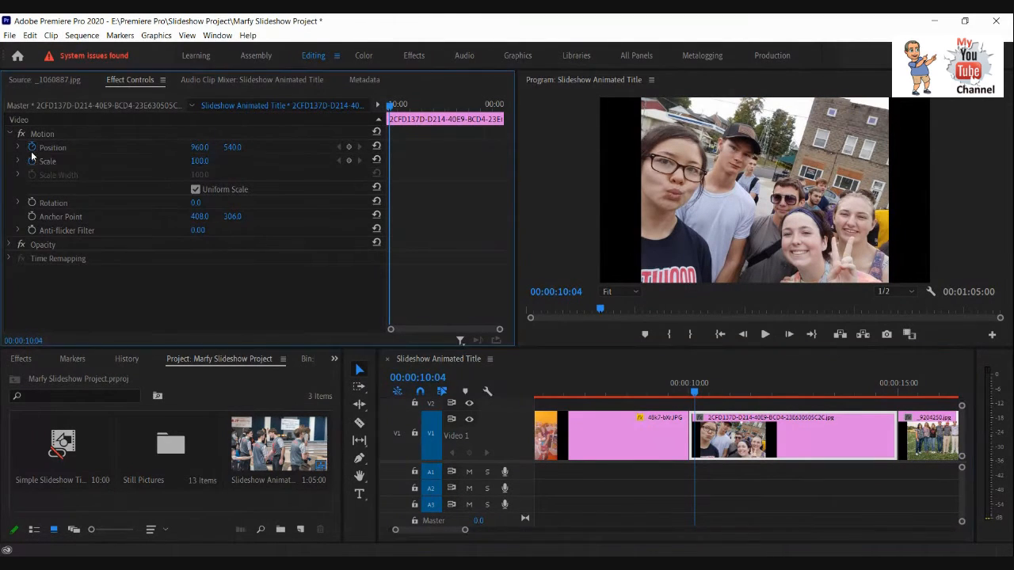
pyautogui.click(32, 150)
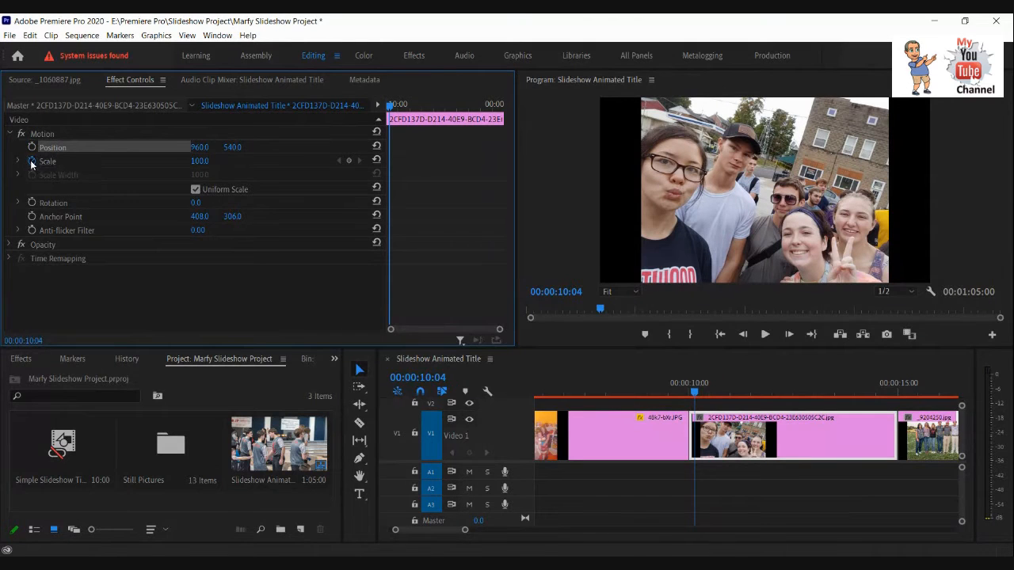
pyautogui.click(31, 163)
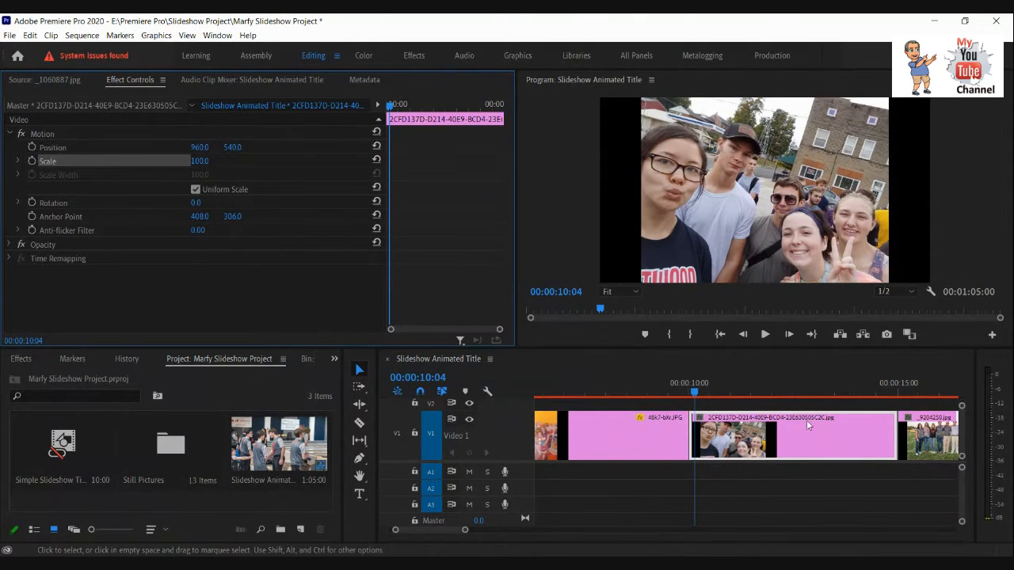
# Add a Scale keyframe of 174 to the third clip on its first frame, 00:00:10:00.
pyautogui.click(744, 335)
pyautogui.click(744, 335)
pyautogui.click(744, 335)
pyautogui.click(744, 335)
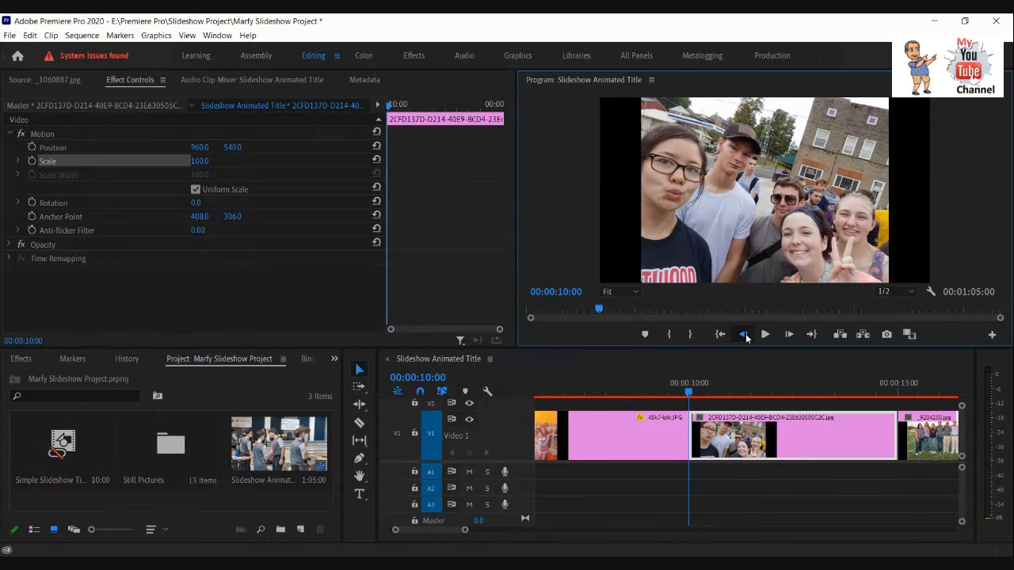
pyautogui.click(744, 335)
pyautogui.click(744, 335)
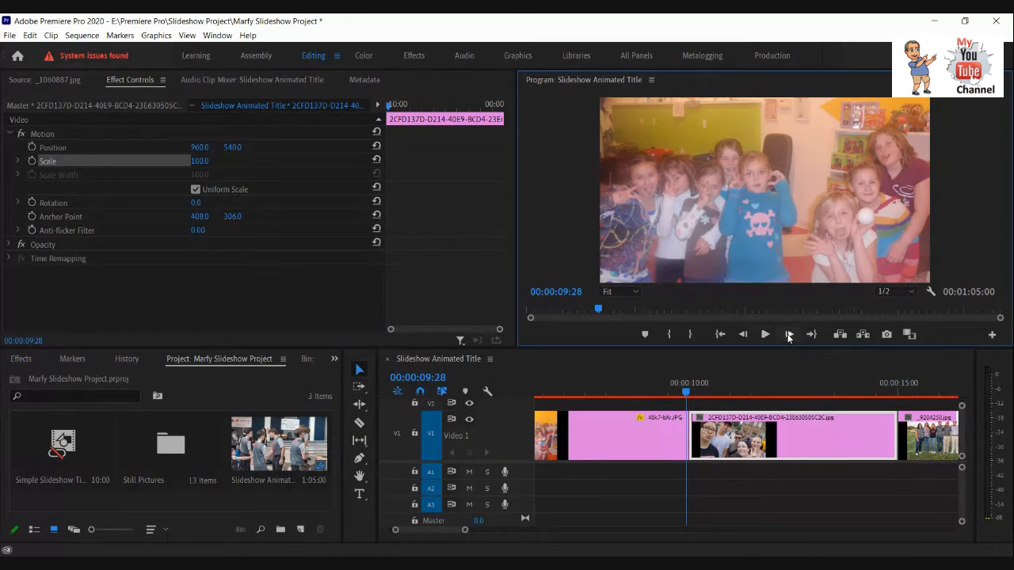
pyautogui.click(789, 335)
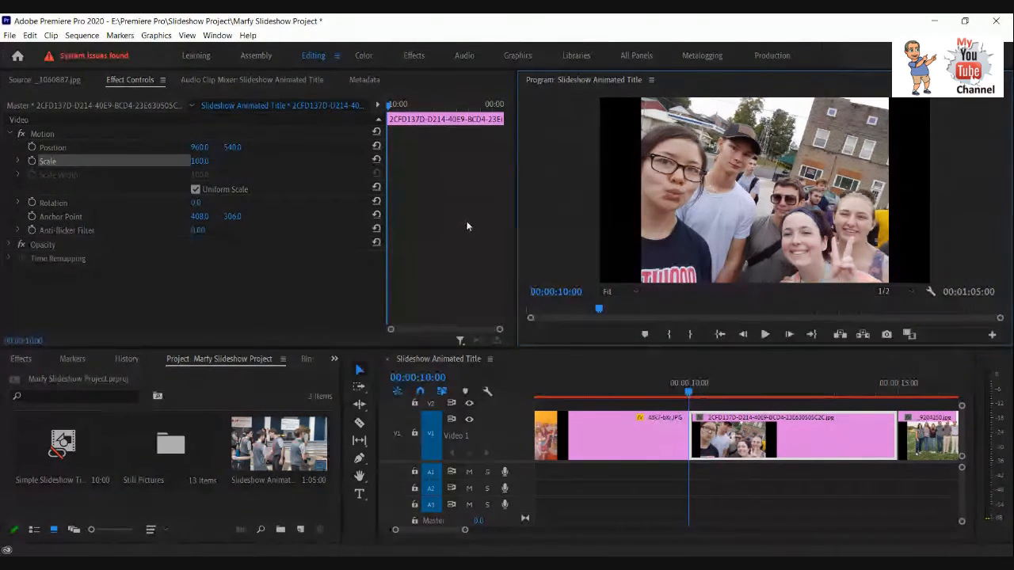
pyautogui.click(32, 162)
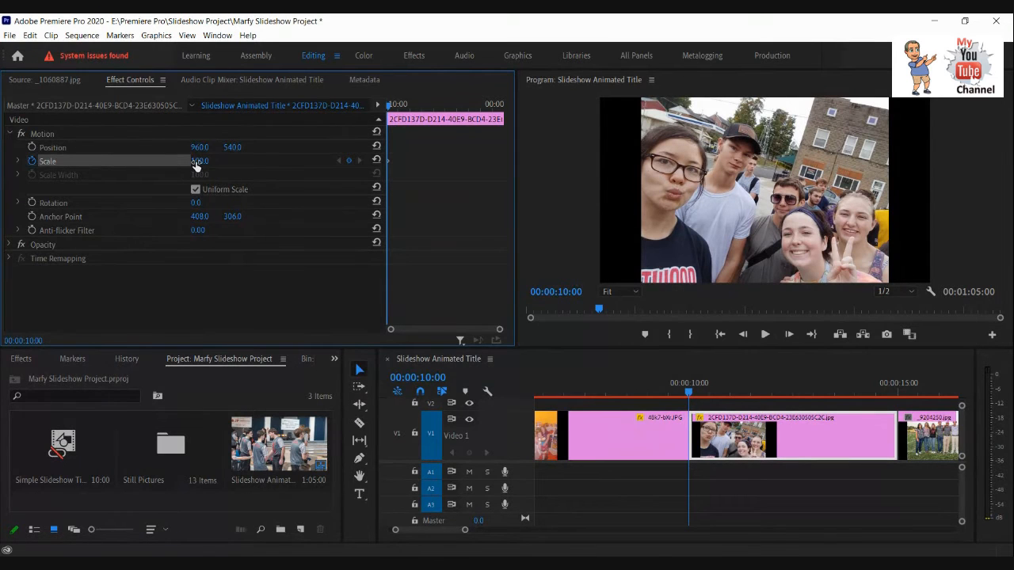
pyautogui.moveTo(196, 166); pyautogui.dragTo(234, 166)
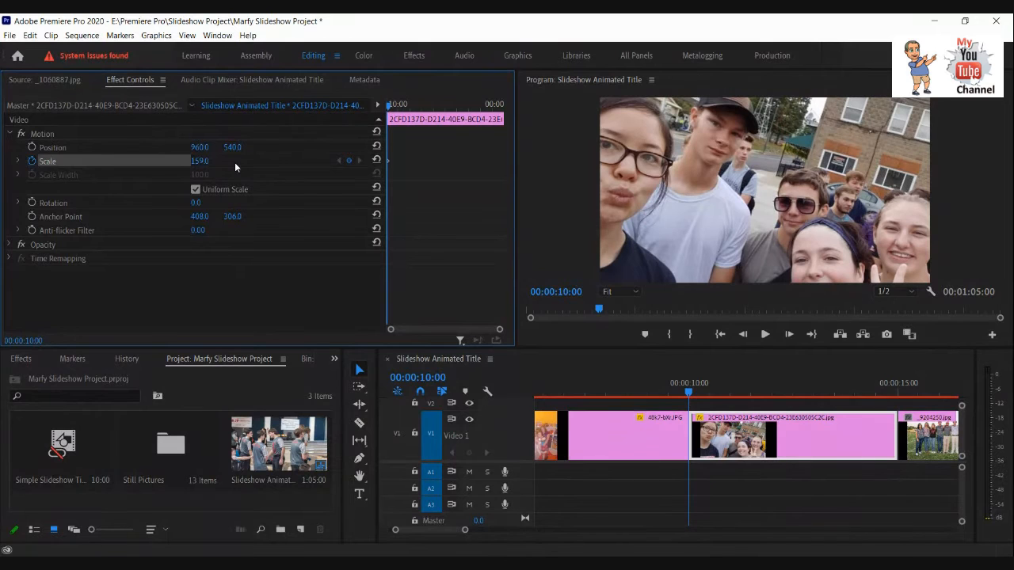
pyautogui.moveTo(234, 162); pyautogui.dragTo(244, 162)
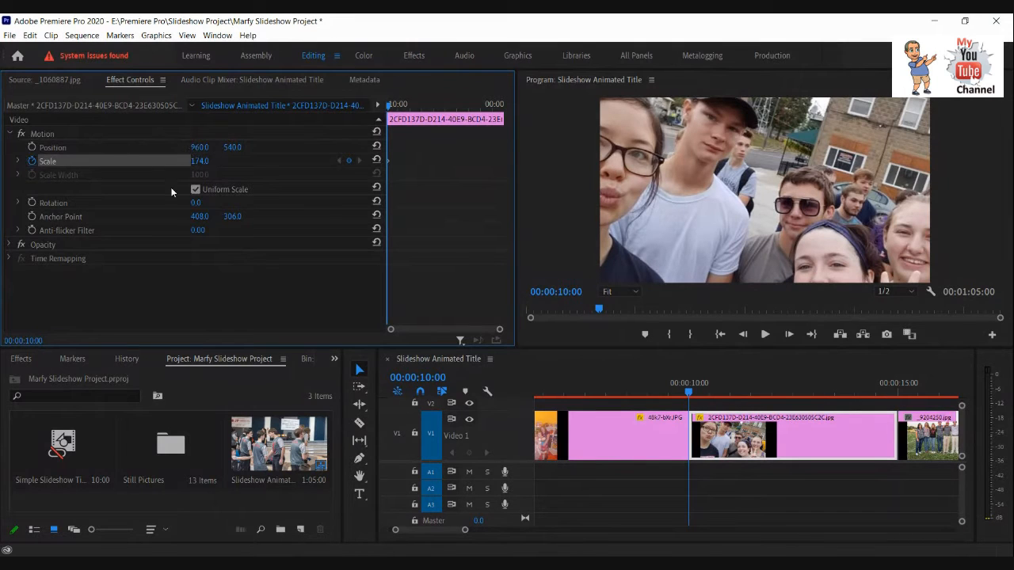
# Turn on Position animation for the third clip on its first frame, 00:00:10:00, and set the horizontal Position to 1246.
pyautogui.click(31, 148)
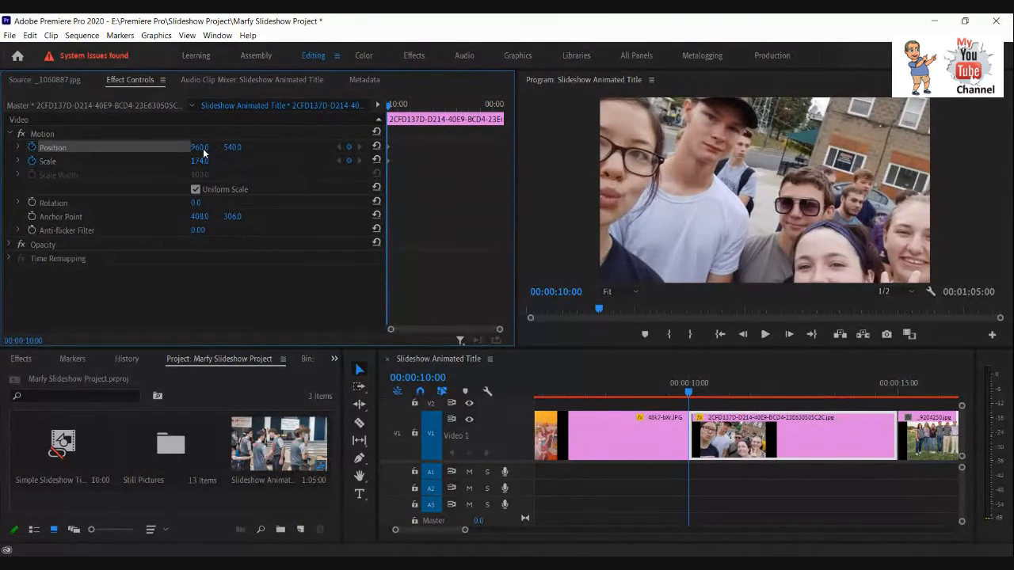
pyautogui.moveTo(203, 153); pyautogui.dragTo(194, 150)
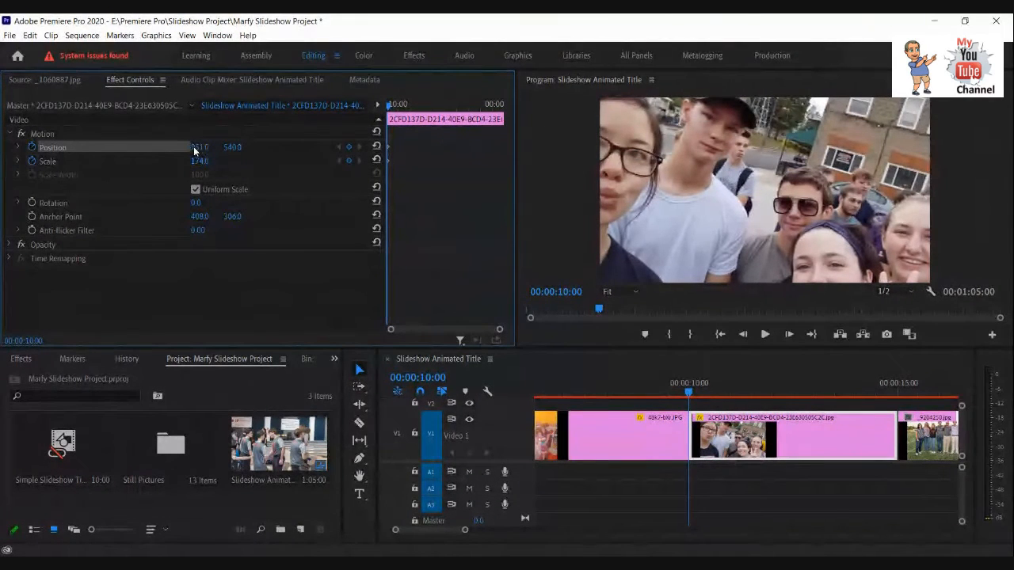
pyautogui.moveTo(194, 151); pyautogui.dragTo(388, 119)
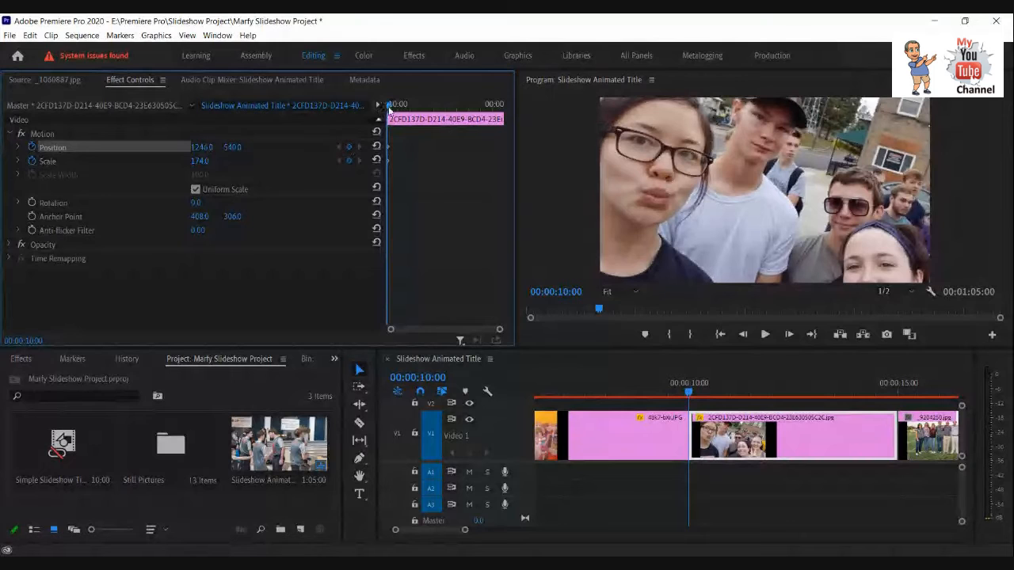
# On the third clip's last frame, 00:00:14:29, set the horizontal Position to 713 so the photo pans sideways.
pyautogui.moveTo(388, 110); pyautogui.dragTo(504, 107)
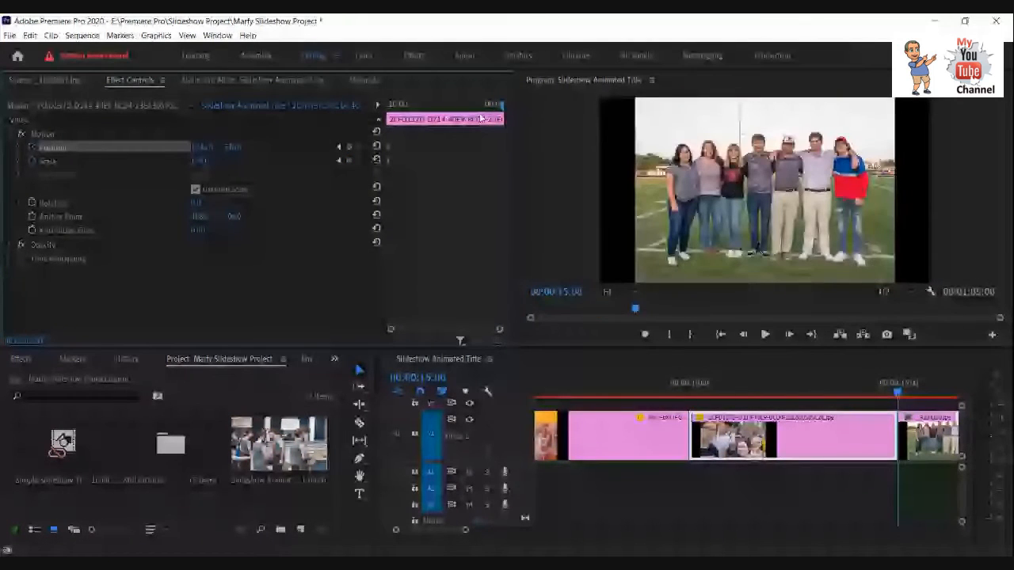
pyautogui.click(742, 334)
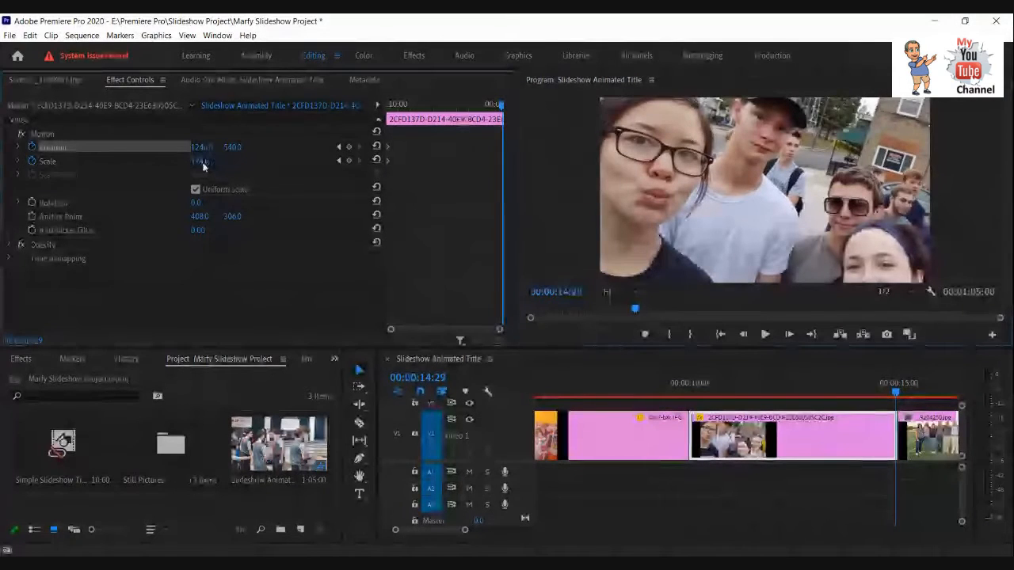
pyautogui.moveTo(199, 162); pyautogui.dragTo(193, 164)
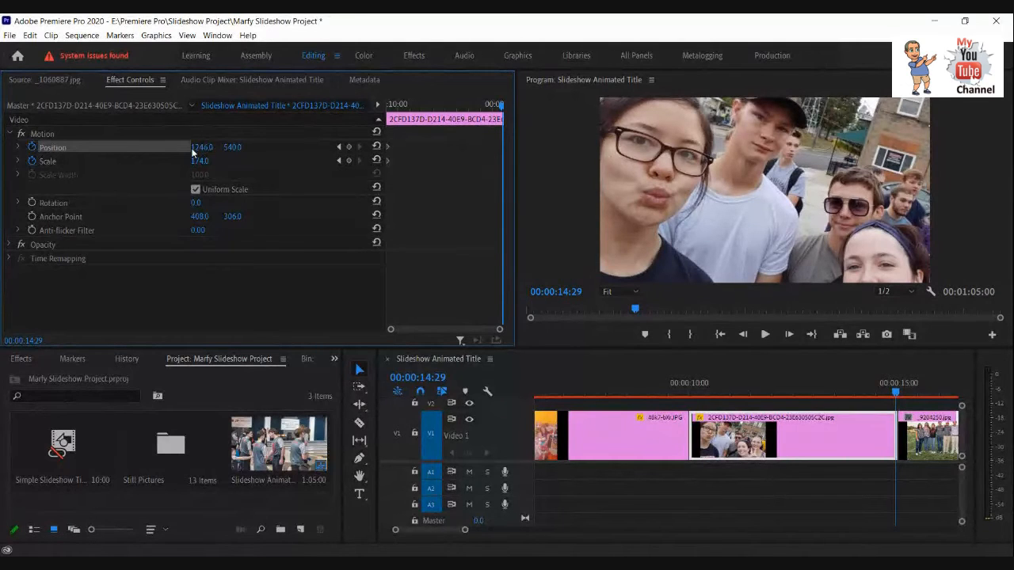
pyautogui.moveTo(192, 151)
pyautogui.mouseDown()
pyautogui.moveTo(181, 147)
pyautogui.moveTo(202, 134)
pyautogui.mouseUp()
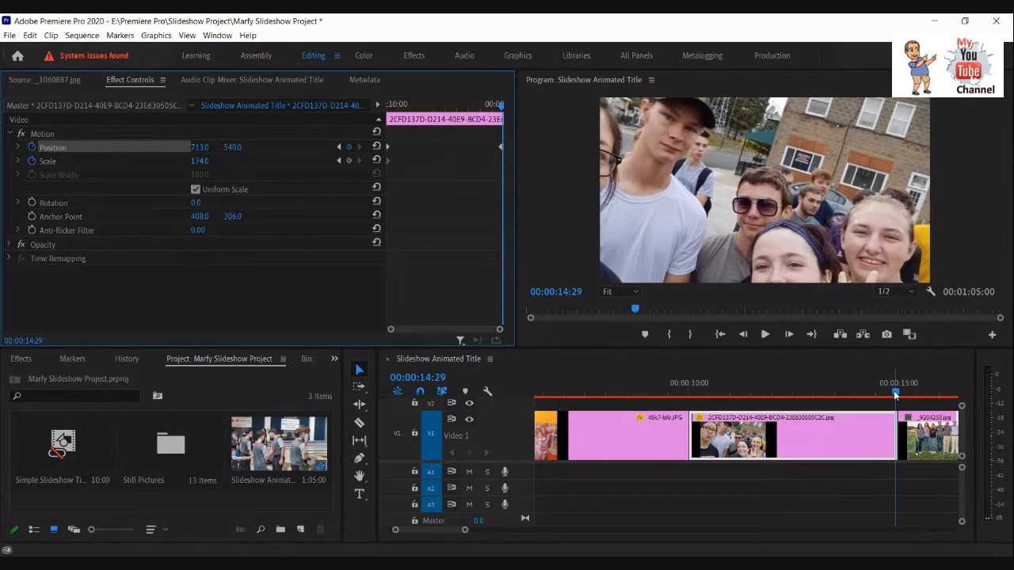
# Play the sequence from just before the third clip into the fourth clip to review the panning motion.
pyautogui.moveTo(893, 390); pyautogui.dragTo(600, 381)
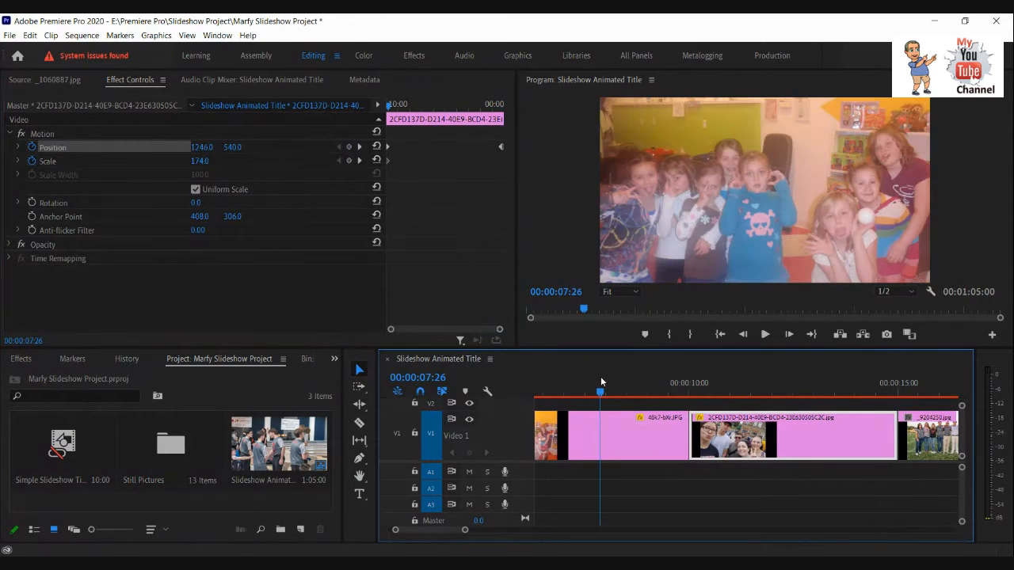
pyautogui.press('space')
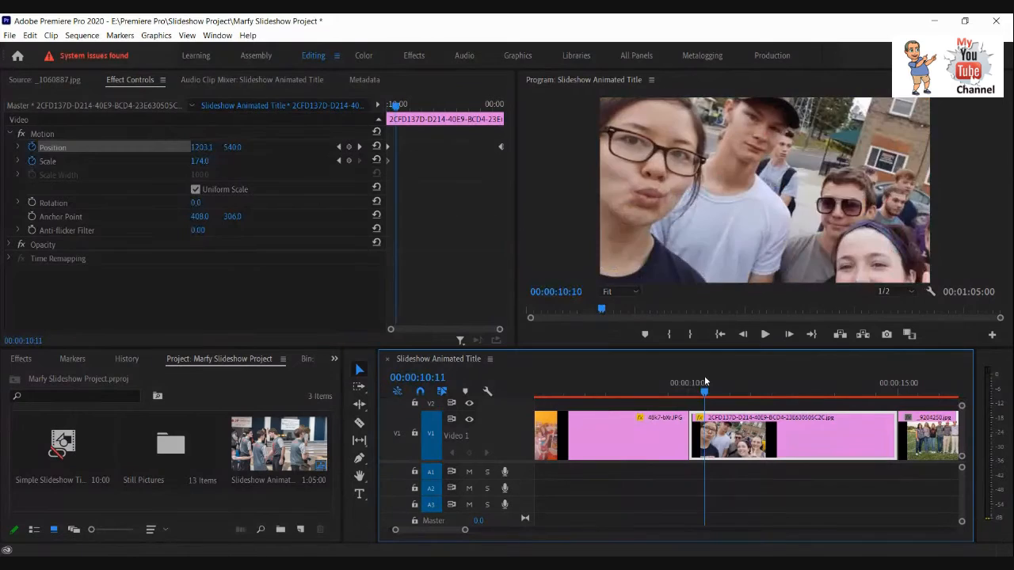
pyautogui.press('space')
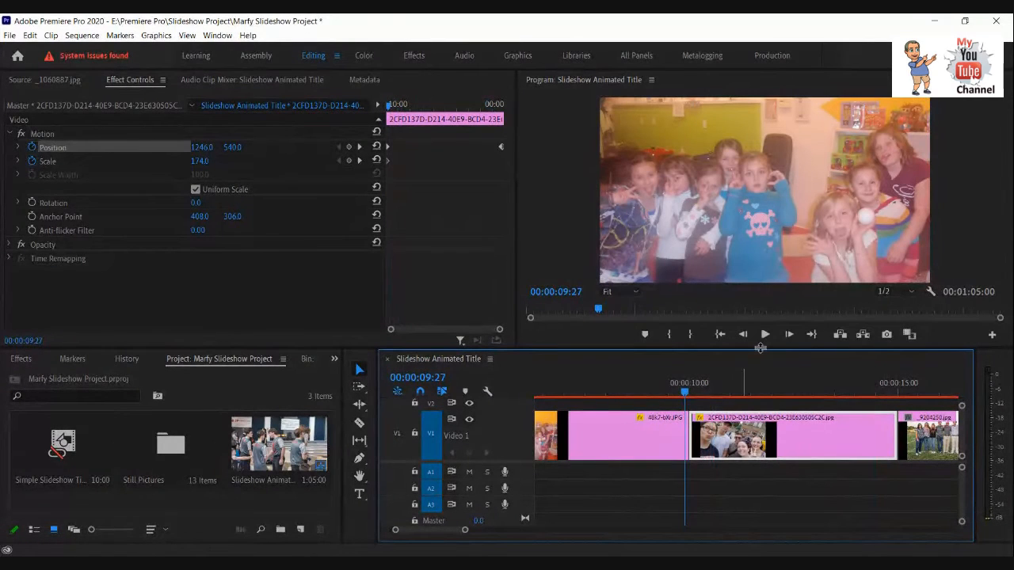
pyautogui.click(765, 334)
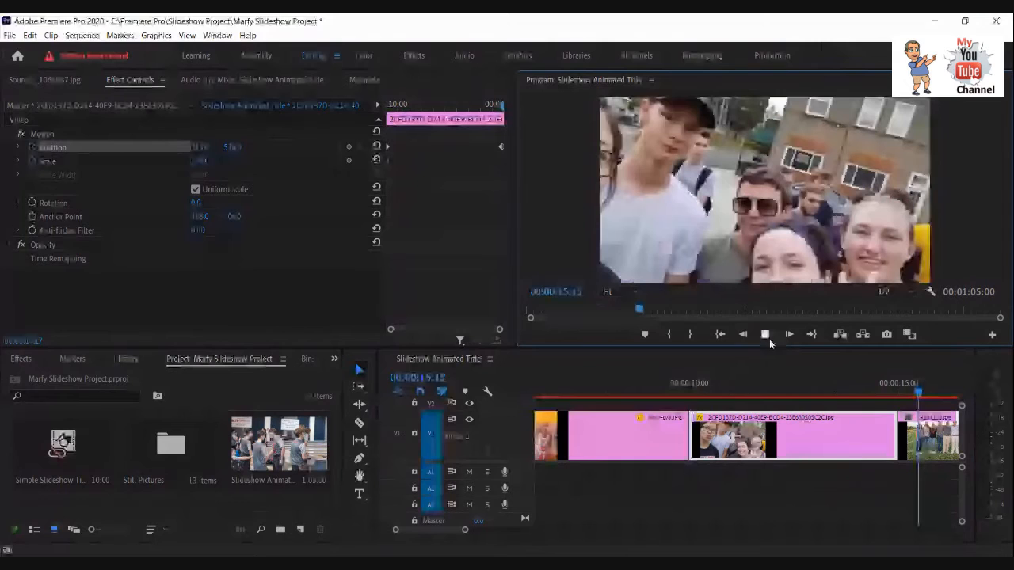
pyautogui.click(767, 336)
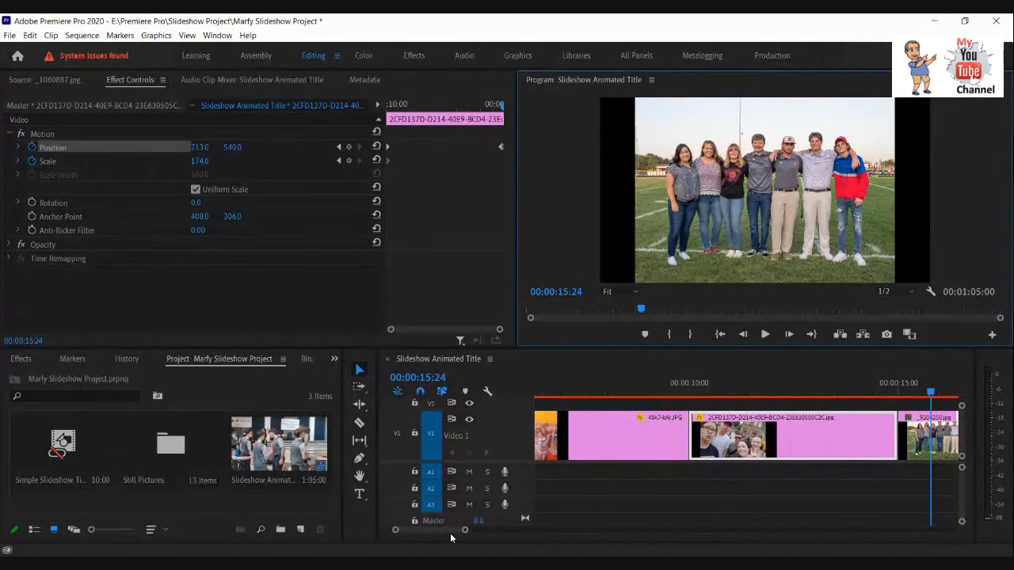
# Select the fifth clip, the photo with two horses, and place the playhead on its first frame, 00:00:20:00.
pyautogui.moveTo(451, 537); pyautogui.dragTo(457, 531)
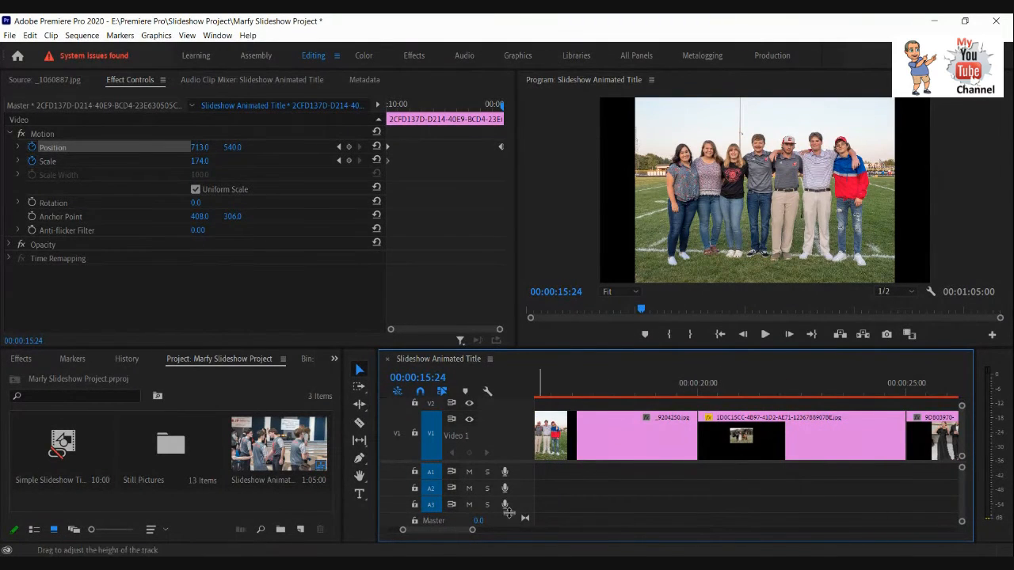
pyautogui.moveTo(446, 532); pyautogui.dragTo(443, 530)
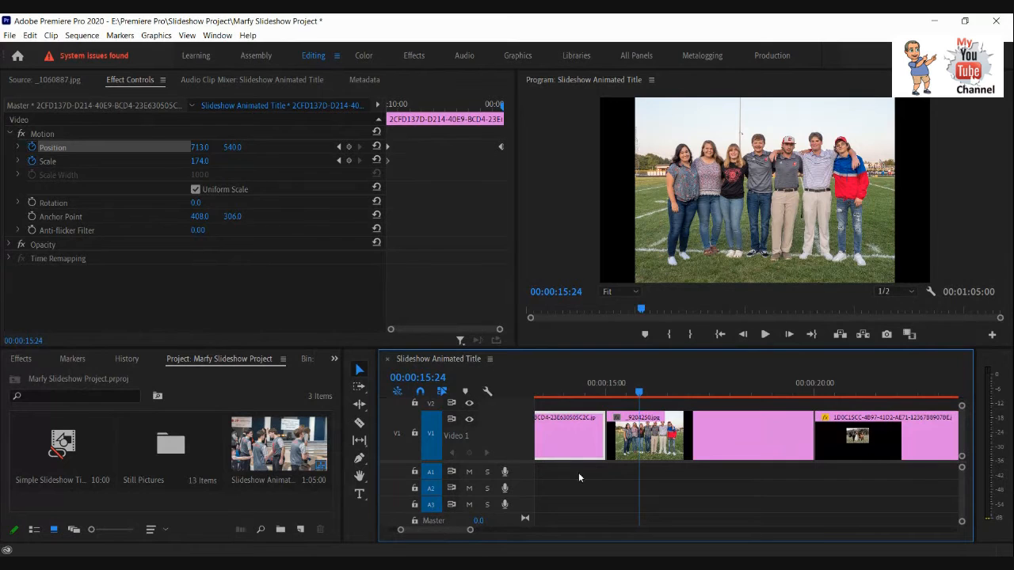
pyautogui.click(861, 389)
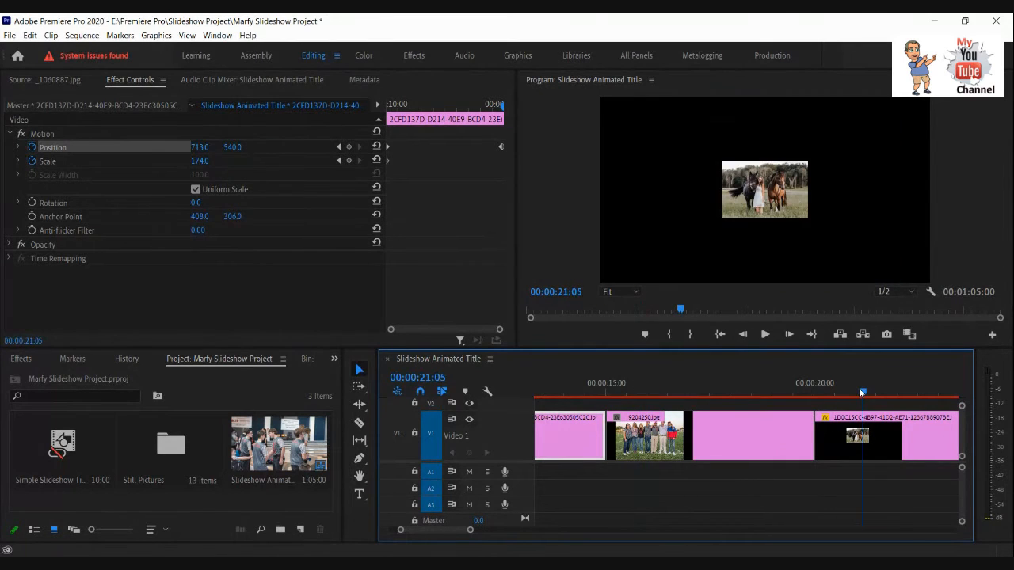
pyautogui.moveTo(449, 530); pyautogui.dragTo(453, 531)
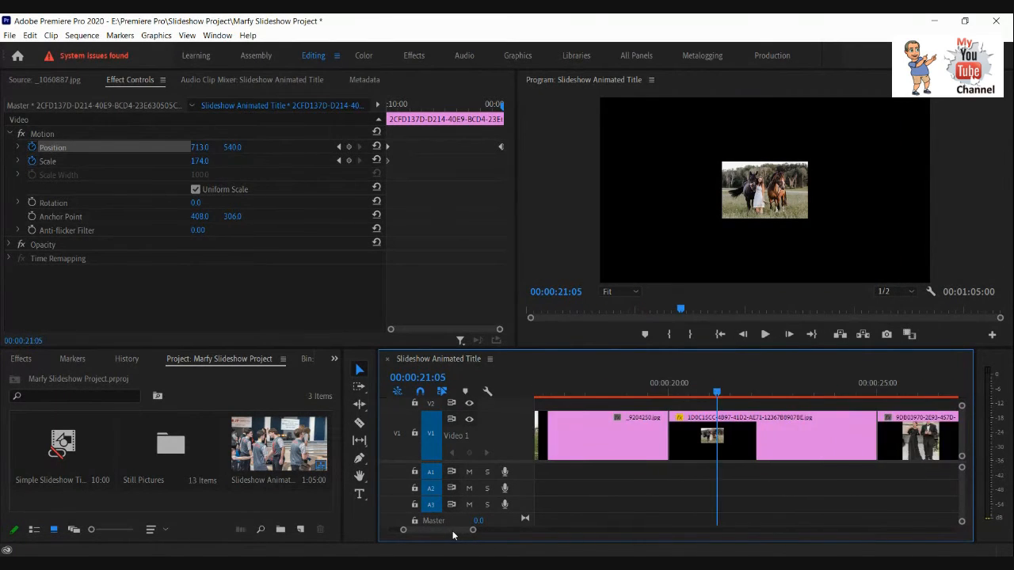
pyautogui.click(753, 441)
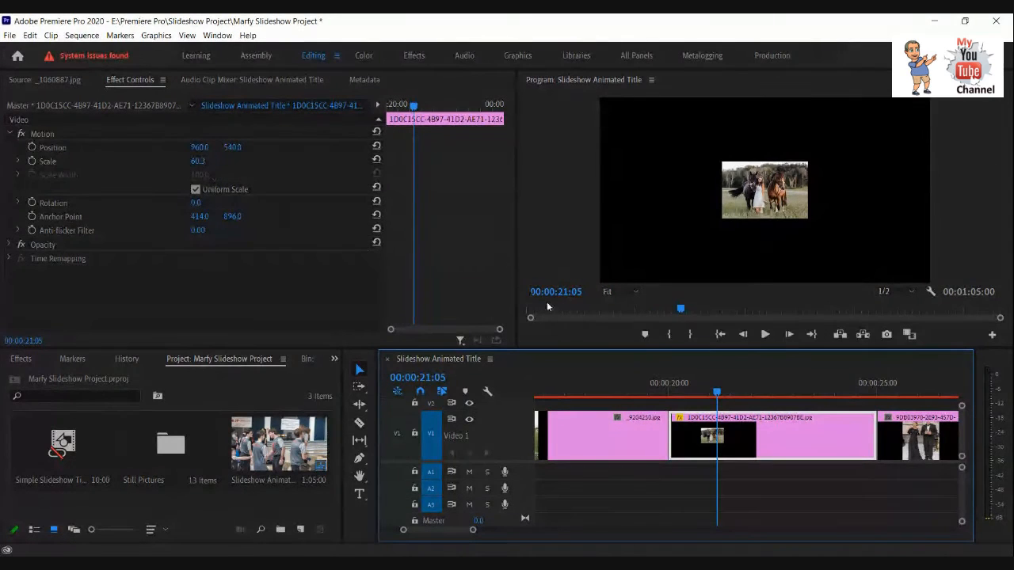
pyautogui.moveTo(717, 391); pyautogui.dragTo(673, 390)
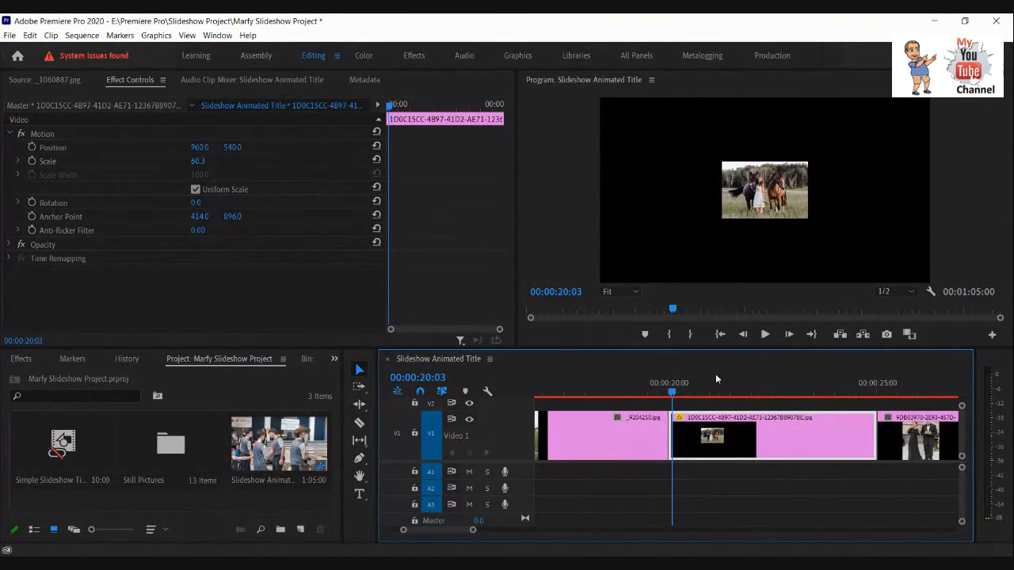
pyautogui.click(743, 334)
pyautogui.click(742, 335)
pyautogui.click(742, 335)
pyautogui.click(742, 335)
pyautogui.click(789, 334)
pyautogui.click(770, 462)
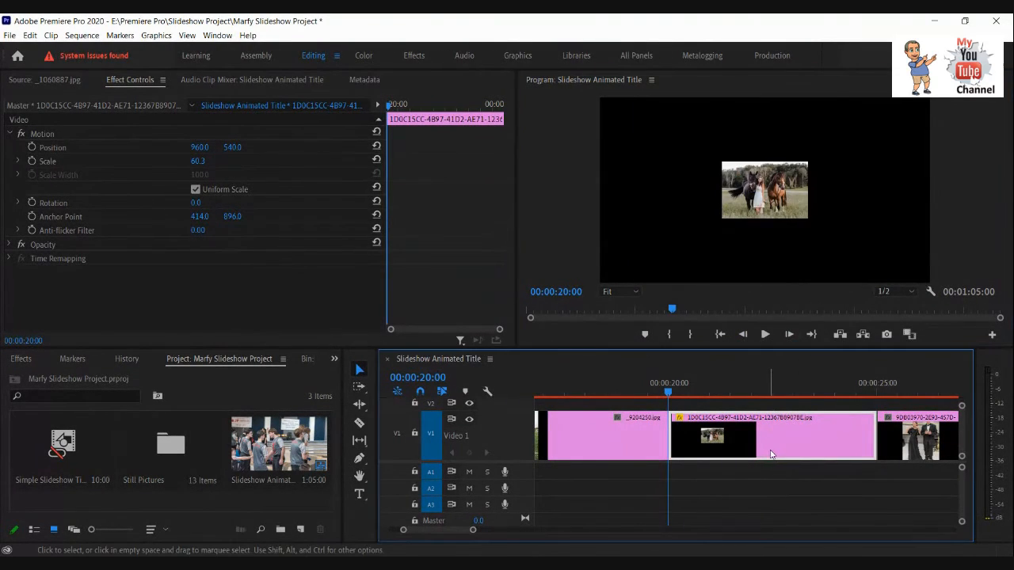
# Add a Scale keyframe of 244.3 to the horse photo on its first frame and play the clip.
pyautogui.click(24, 163)
pyautogui.moveTo(200, 163); pyautogui.dragTo(308, 134)
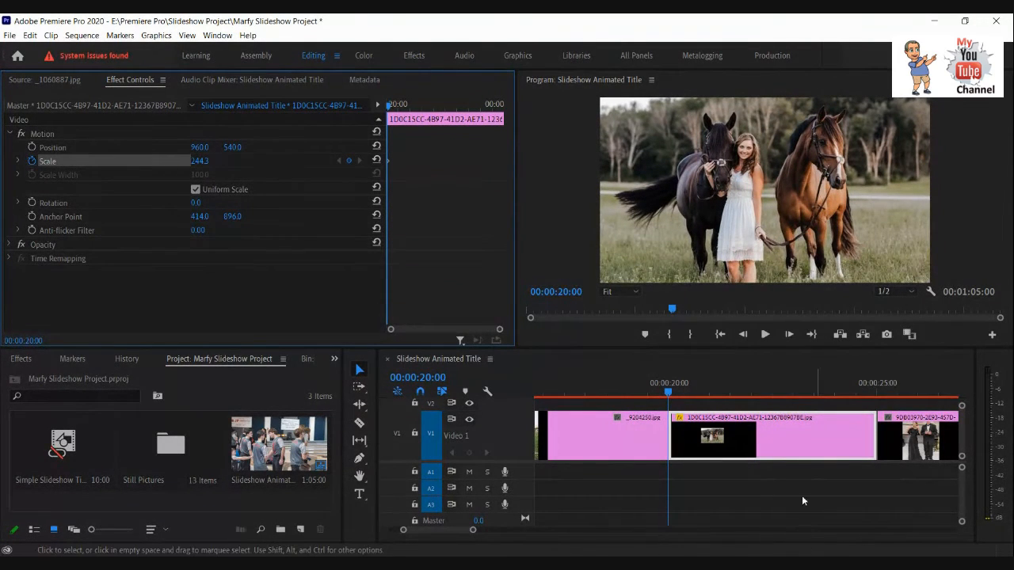
pyautogui.click(765, 334)
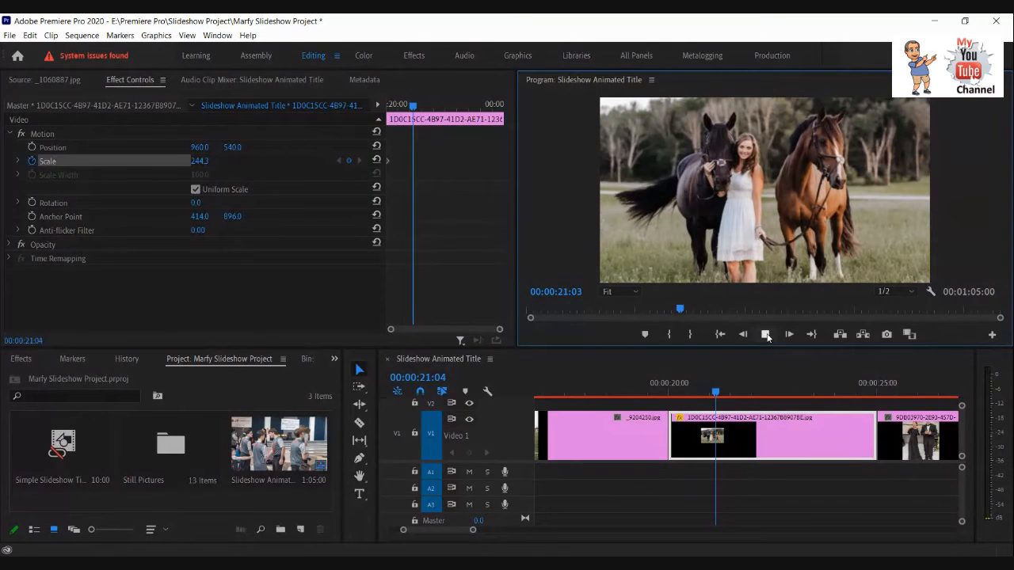
# Go on to the 0xyN6dit.JPG clip, select it and place the playhead on its first frame, 00:00:35:00.
pyautogui.click(885, 393)
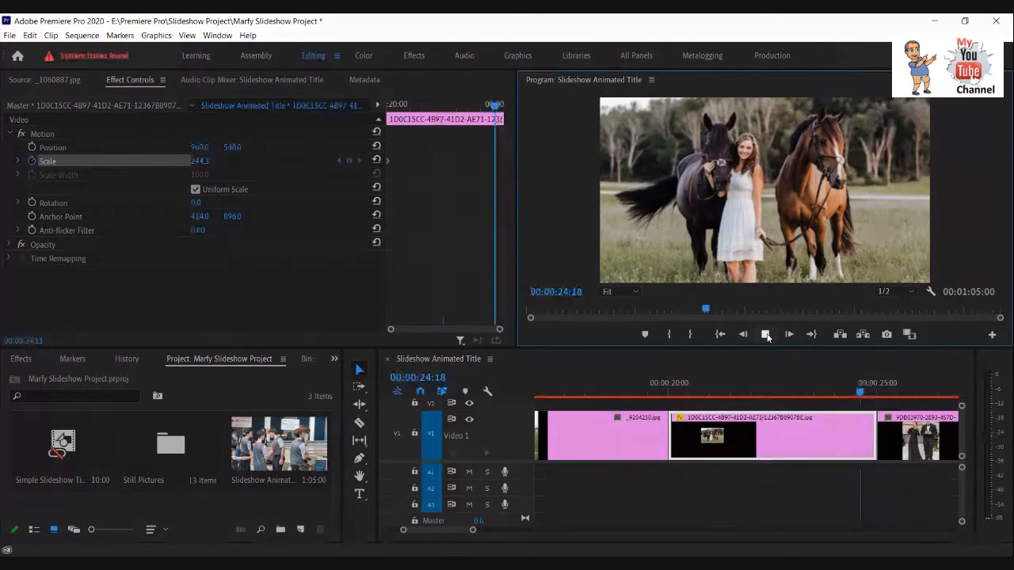
pyautogui.moveTo(888, 395); pyautogui.dragTo(939, 401)
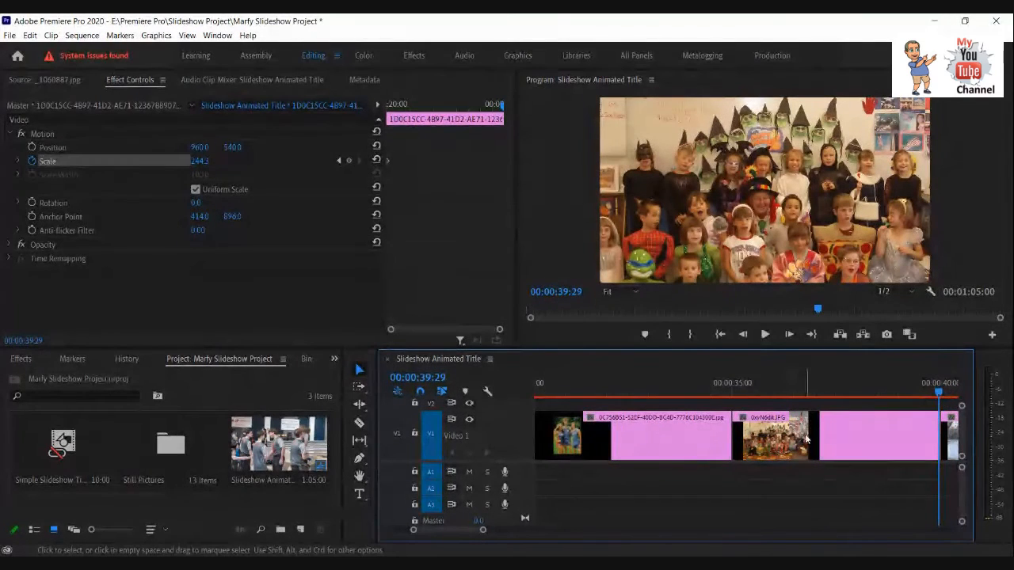
pyautogui.click(800, 435)
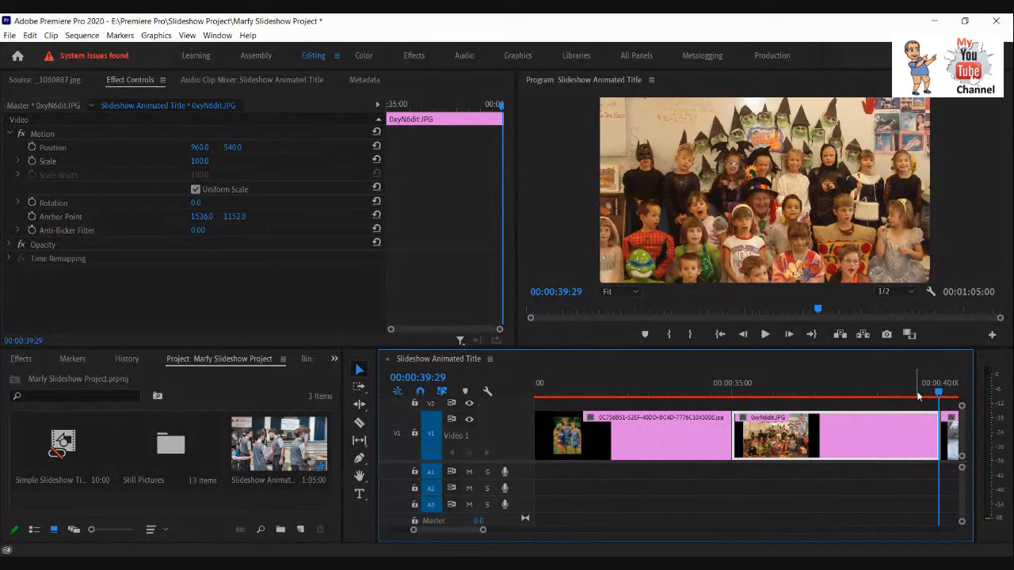
pyautogui.moveTo(938, 394); pyautogui.dragTo(733, 397)
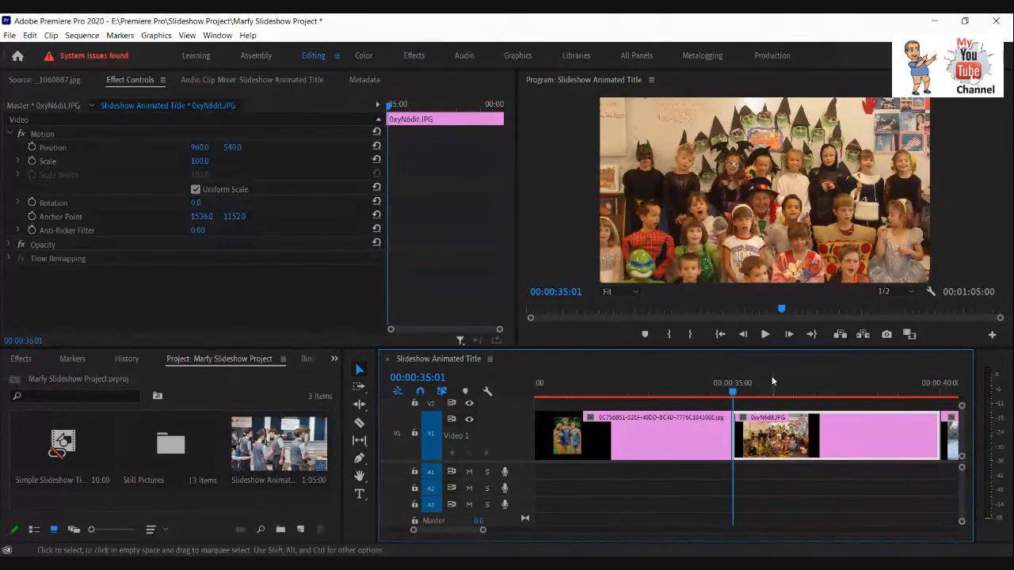
pyautogui.click(743, 334)
pyautogui.click(743, 334)
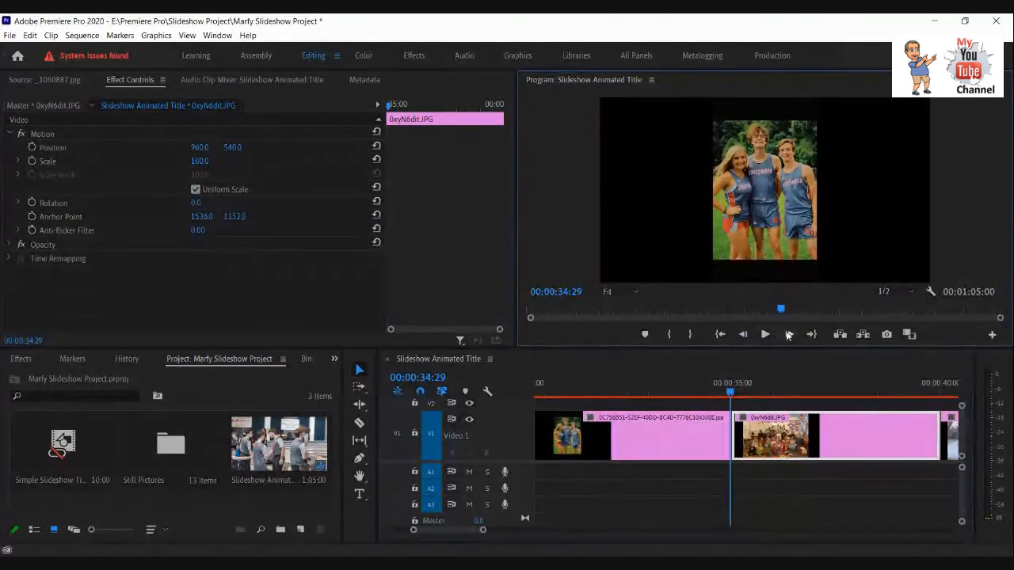
pyautogui.click(790, 334)
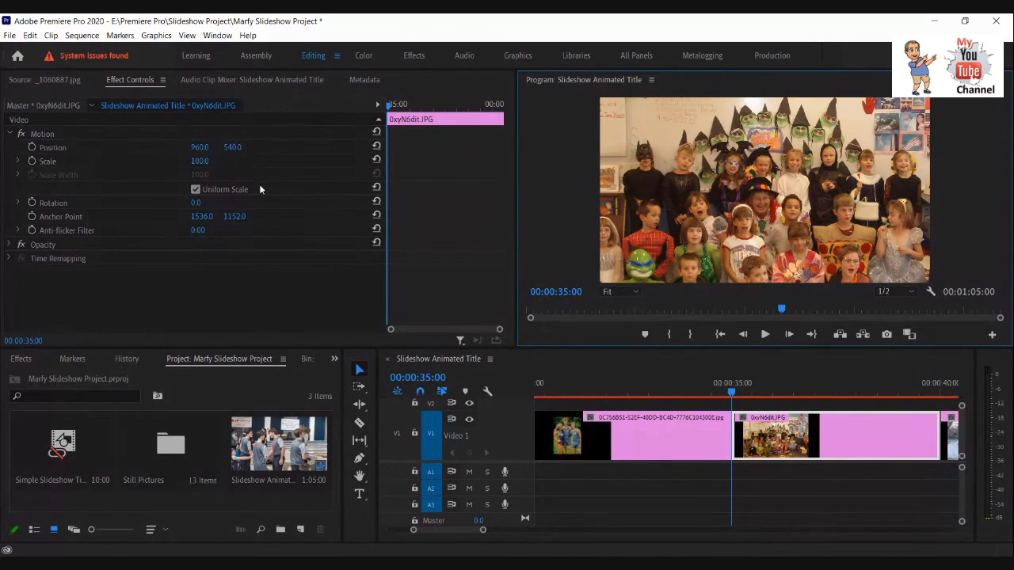
# Turn on Scale and Position animation for 0xyN6dit.JPG on its first frame, with Scale 113 and horizontal Position 1016.
pyautogui.click(32, 162)
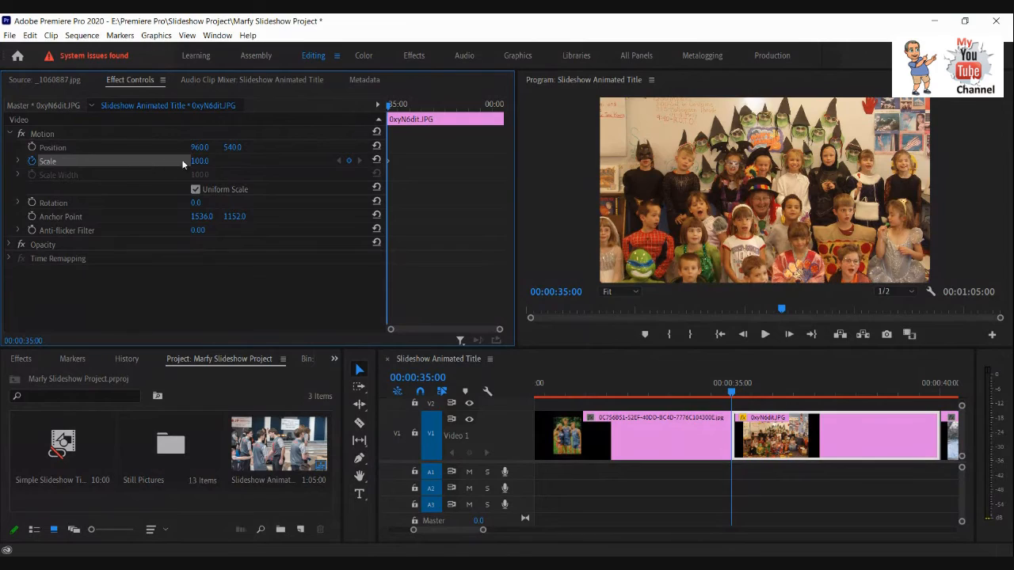
pyautogui.moveTo(197, 162)
pyautogui.mouseDown()
pyautogui.moveTo(221, 160)
pyautogui.moveTo(205, 159)
pyautogui.mouseUp()
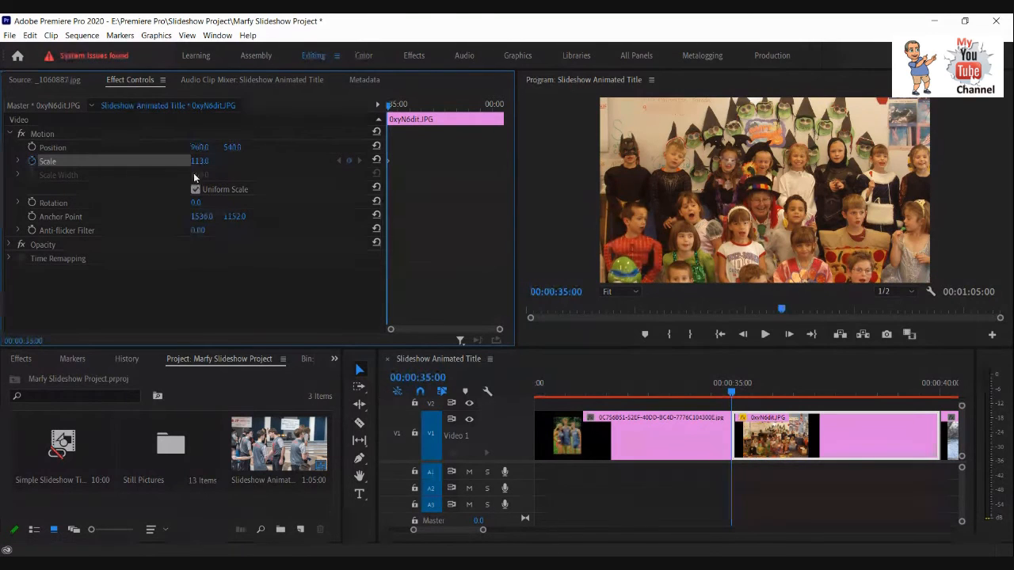
pyautogui.click(32, 148)
pyautogui.moveTo(199, 149); pyautogui.dragTo(268, 141)
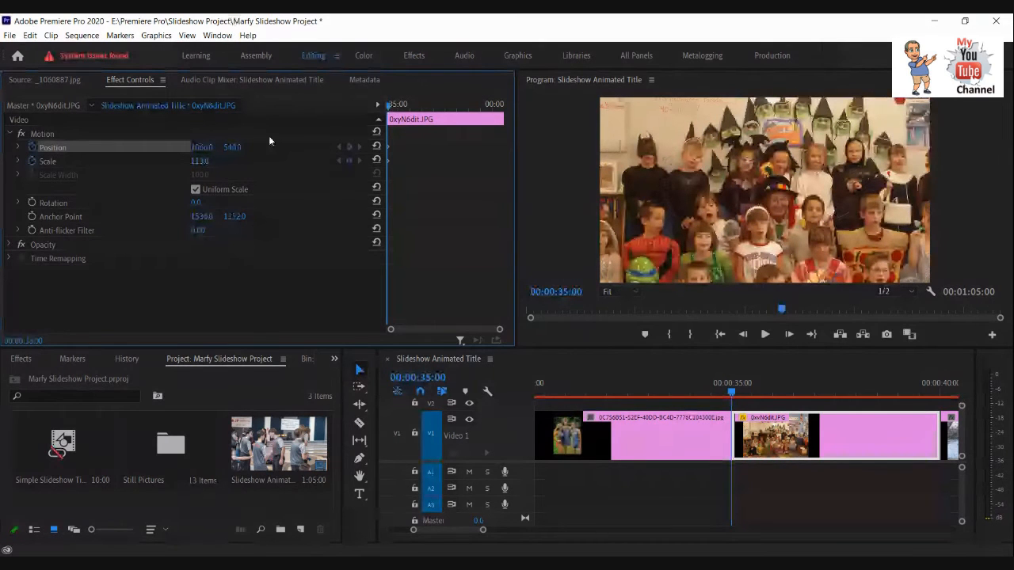
pyautogui.moveTo(269, 141); pyautogui.dragTo(239, 150)
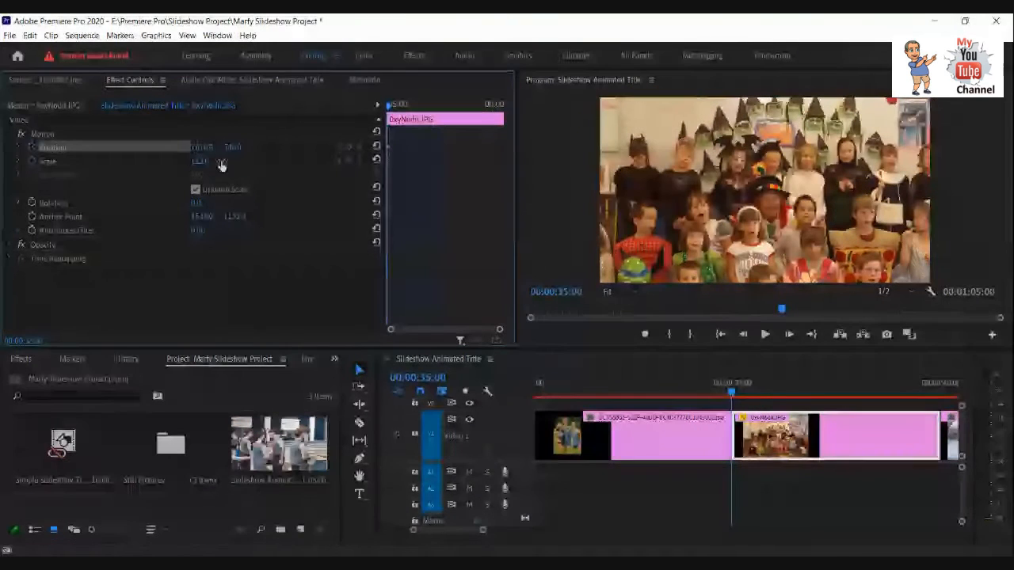
# On the last frame of 0xyN6dit.JPG, 00:00:39:29, set Scale to 70 and the vertical Position to about 341.
pyautogui.moveTo(388, 107); pyautogui.dragTo(500, 107)
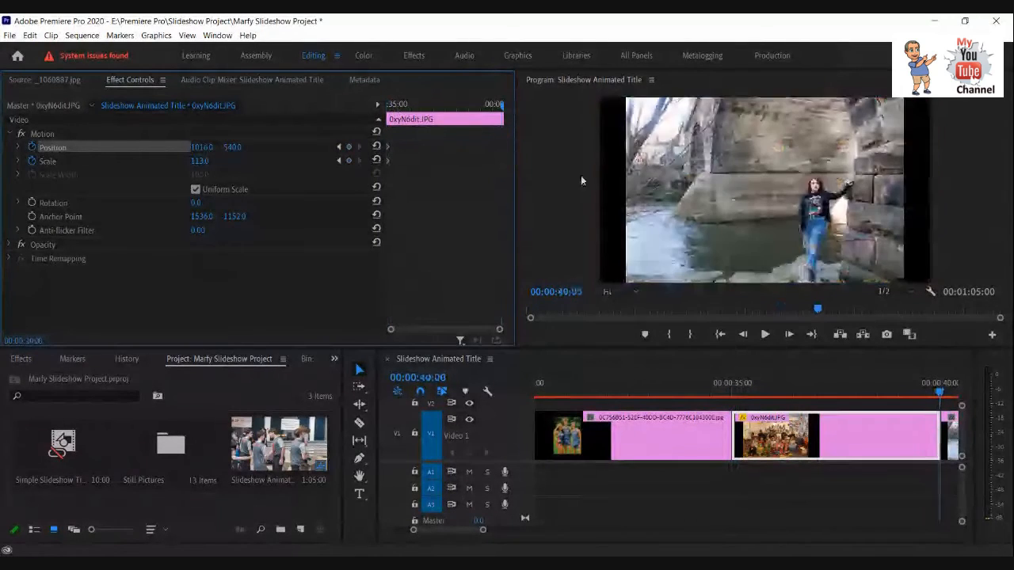
pyautogui.click(744, 336)
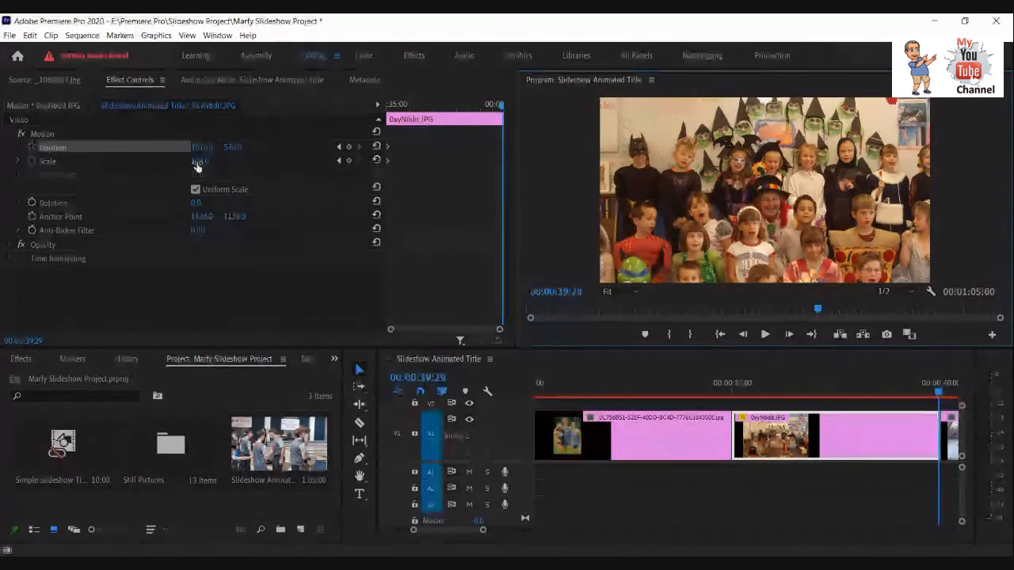
pyautogui.moveTo(198, 165); pyautogui.dragTo(170, 164)
pyautogui.moveTo(161, 170)
pyautogui.mouseDown()
pyautogui.moveTo(148, 168)
pyautogui.moveTo(164, 169)
pyautogui.mouseUp()
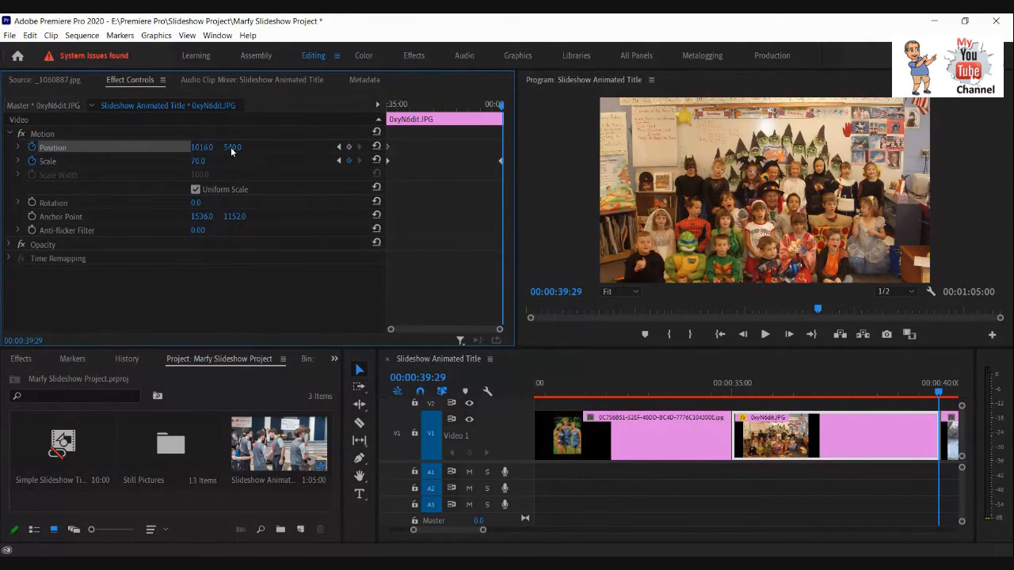
pyautogui.moveTo(244, 148)
pyautogui.mouseDown()
pyautogui.moveTo(259, 147)
pyautogui.moveTo(99, 153)
pyautogui.moveTo(146, 156)
pyautogui.moveTo(114, 156)
pyautogui.mouseUp()
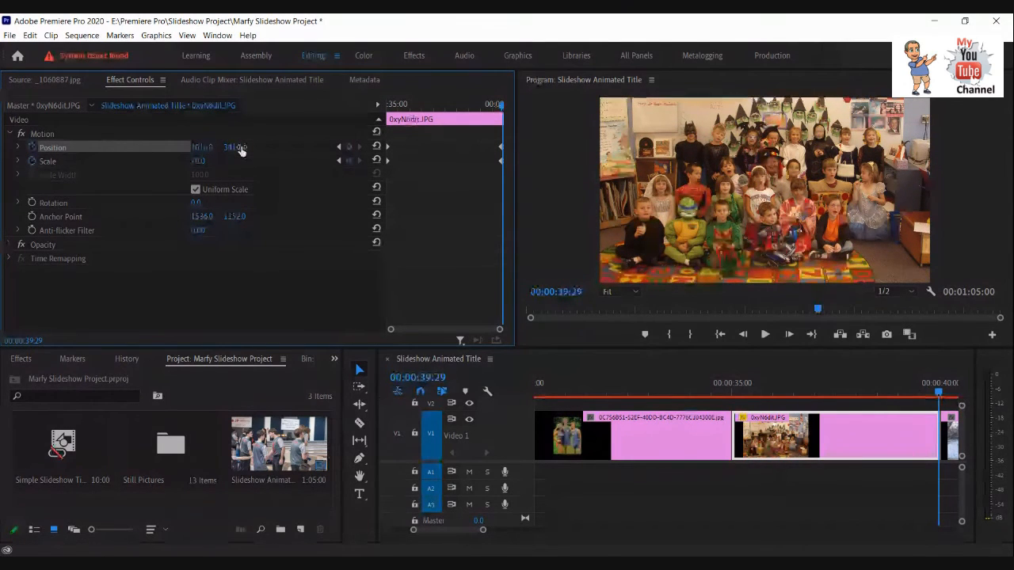
# Return to the first frame of 0xyN6dit.JPG, 00:00:35:00, and set its Scale keyframe to 373.
pyautogui.moveTo(939, 398); pyautogui.dragTo(837, 393)
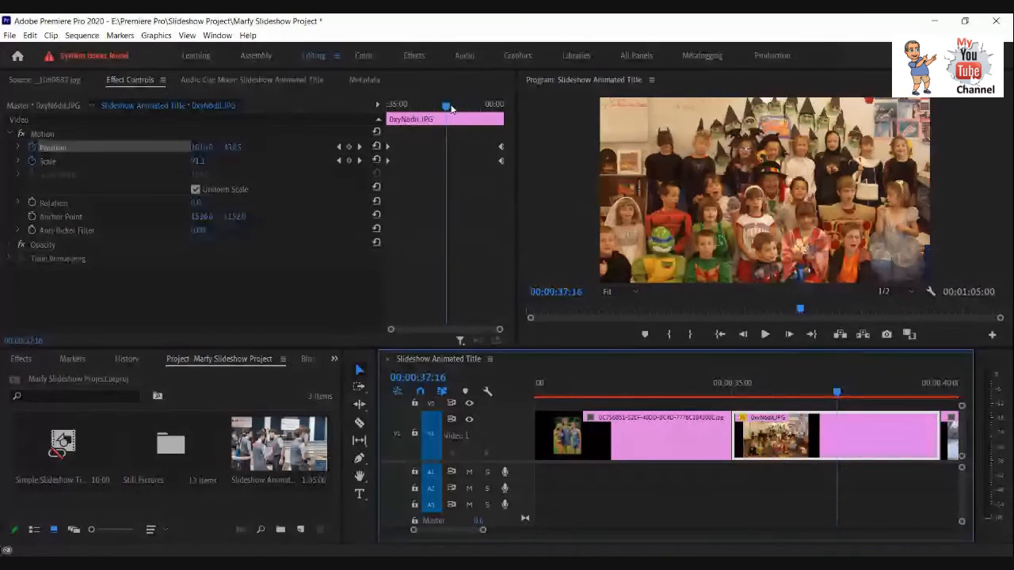
pyautogui.moveTo(446, 105); pyautogui.dragTo(358, 116)
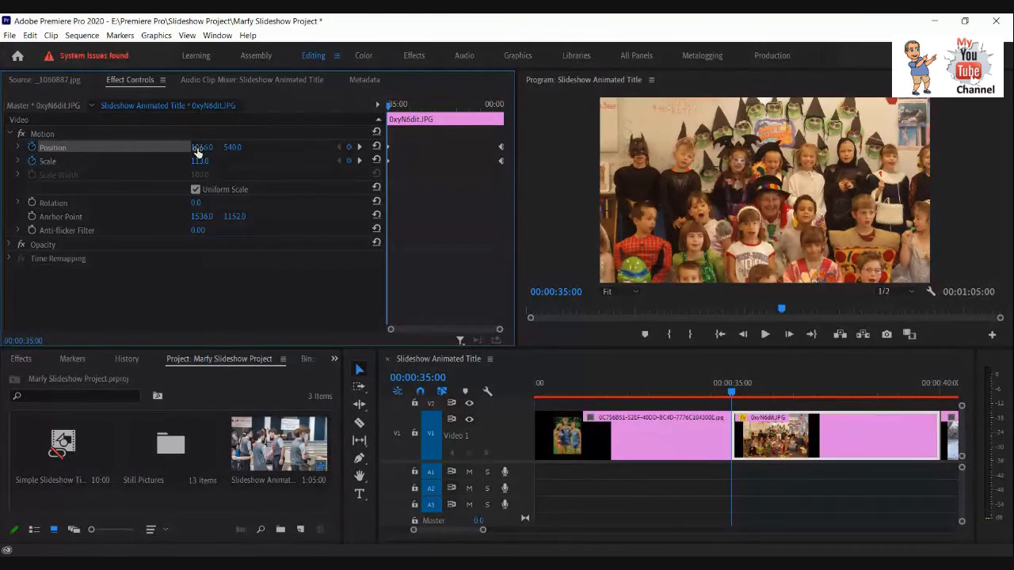
pyautogui.moveTo(197, 161); pyautogui.dragTo(370, 156)
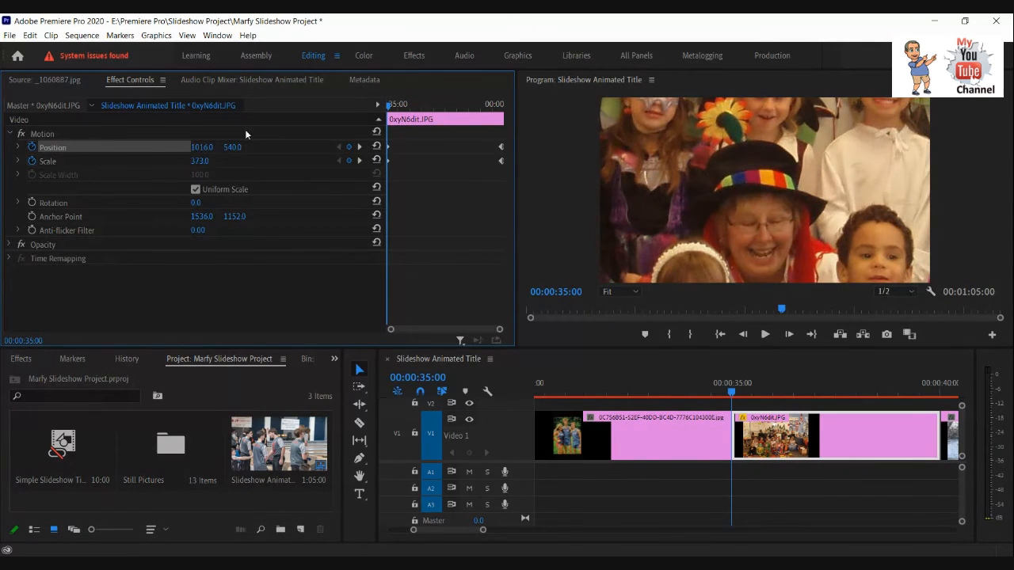
# Play the sequence from 00:00:34:22, just before the 0xyN6dit.JPG clip, to review its zoom-out animation.
pyautogui.moveTo(387, 108)
pyautogui.mouseDown()
pyautogui.moveTo(517, 118)
pyautogui.moveTo(345, 122)
pyautogui.moveTo(529, 111)
pyautogui.moveTo(380, 120)
pyautogui.mouseUp()
pyautogui.moveTo(731, 394); pyautogui.dragTo(720, 396)
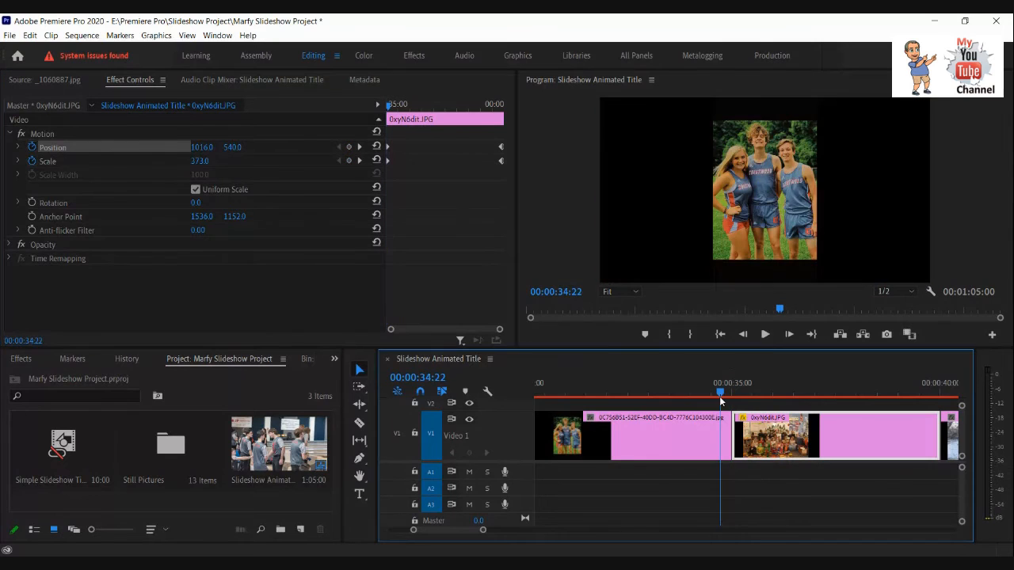
pyautogui.click(766, 335)
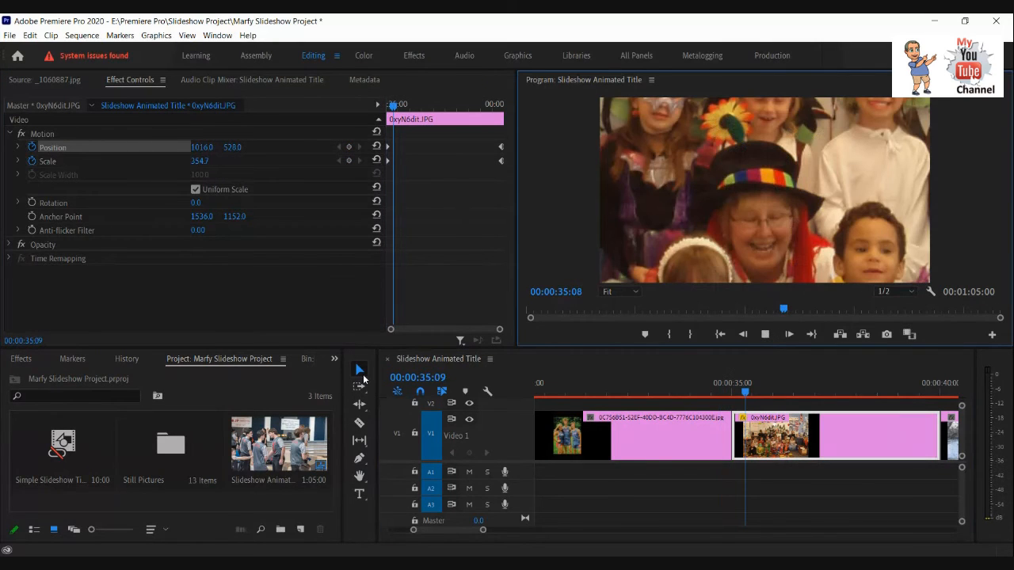